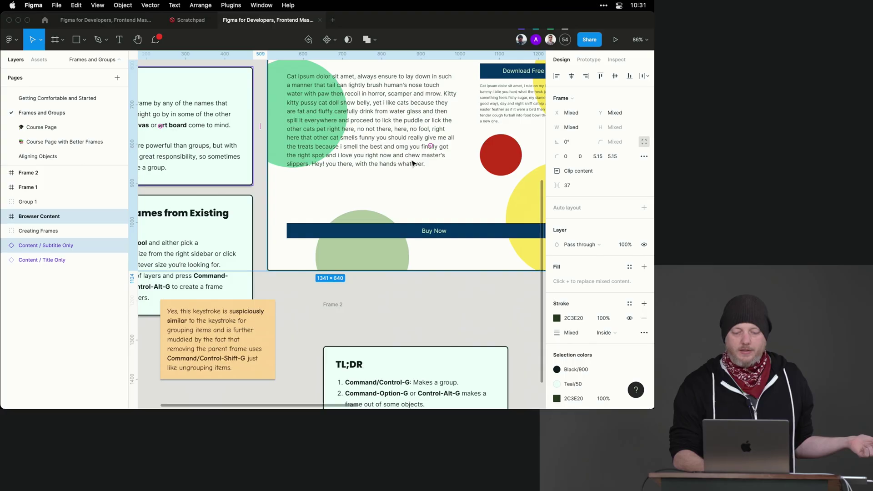
Detach the Button / Primary, Button / Secondary, Course / Header and Tabs / Selected styles from the iPhone 13 frame's colours.
scroll(414, 162, up, 5)
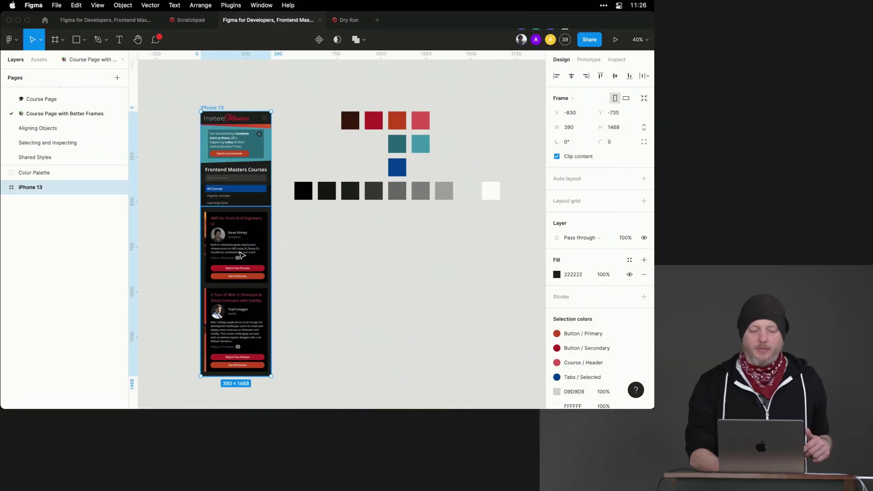
scroll(240, 255, down, 3)
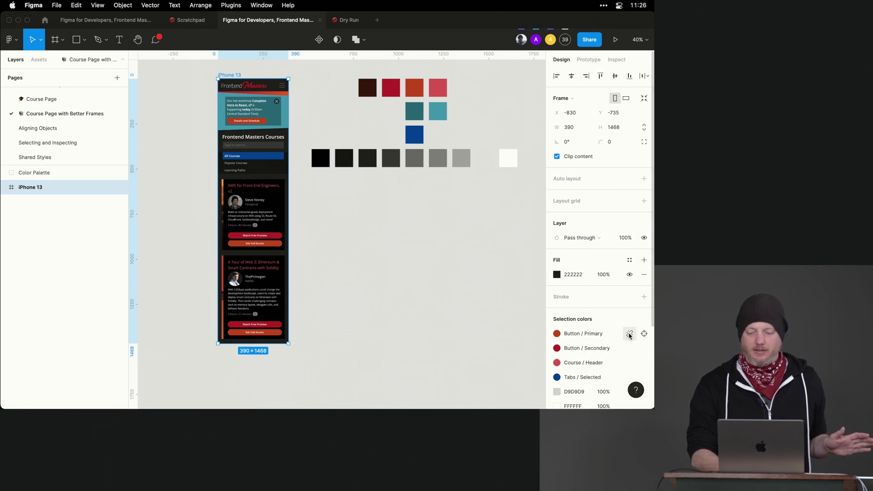
click(630, 335)
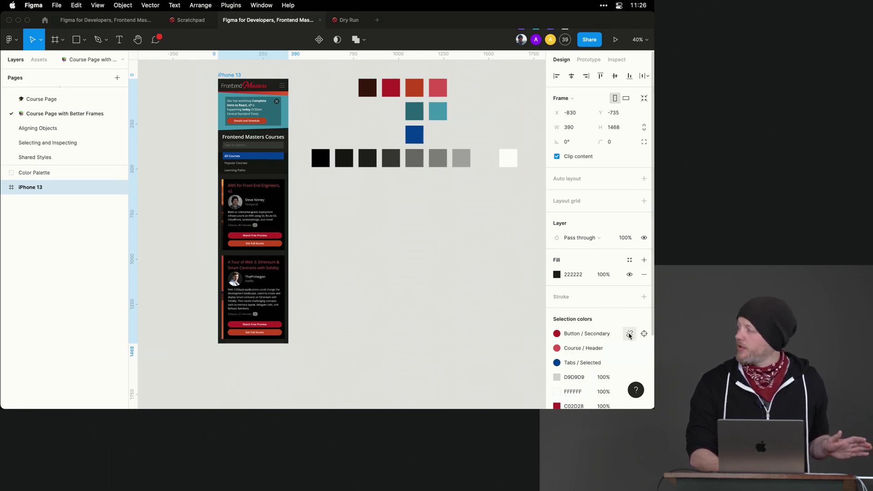
click(630, 335)
click(630, 335)
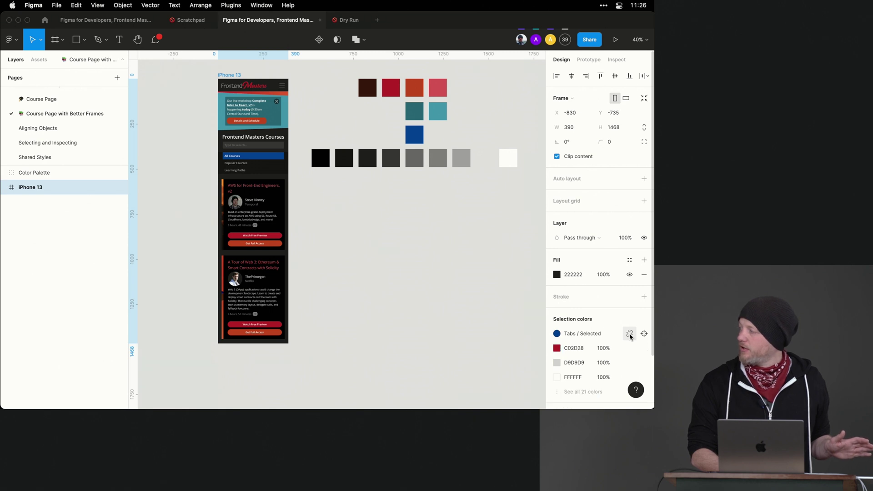
click(630, 336)
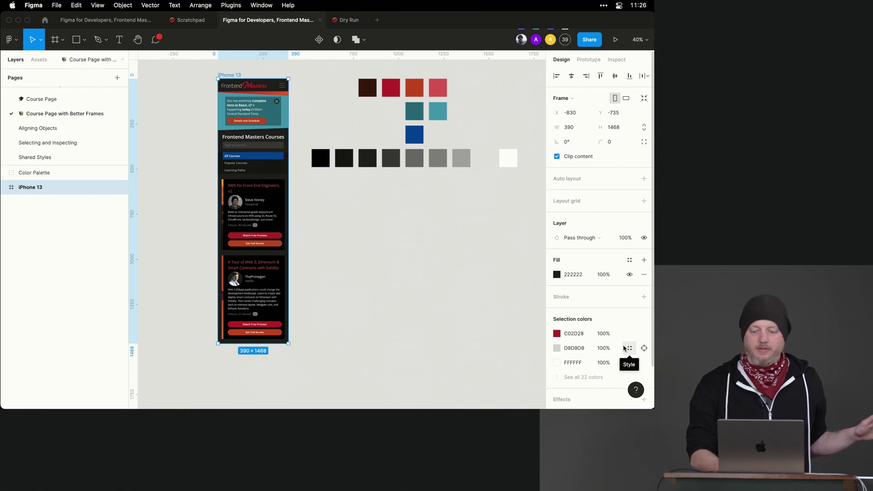
scroll(589, 325, down, 1)
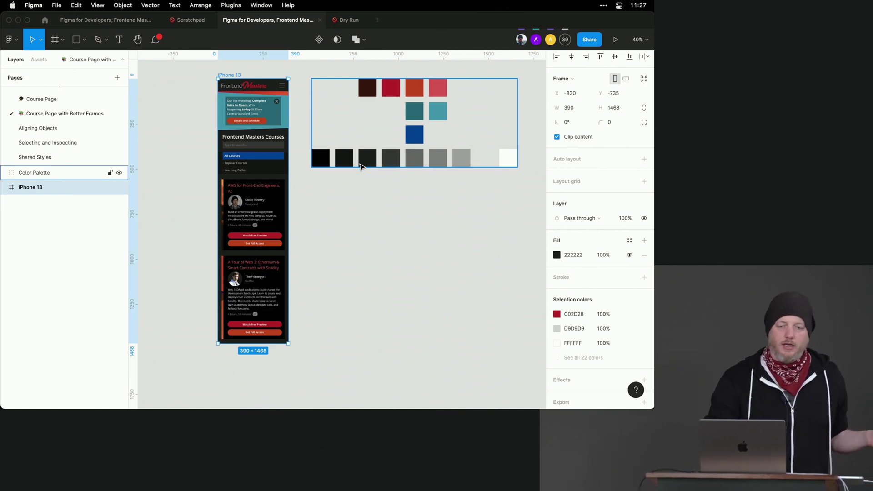
key(super+Tab)
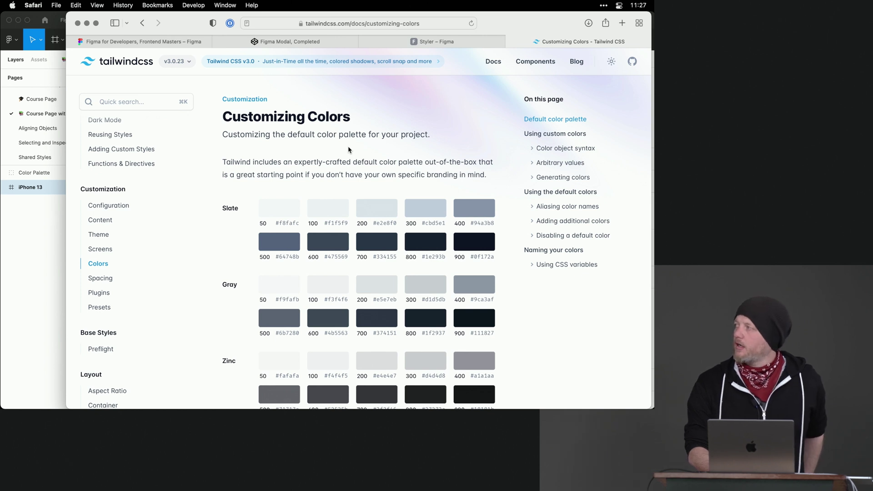
scroll(349, 150, down, 2)
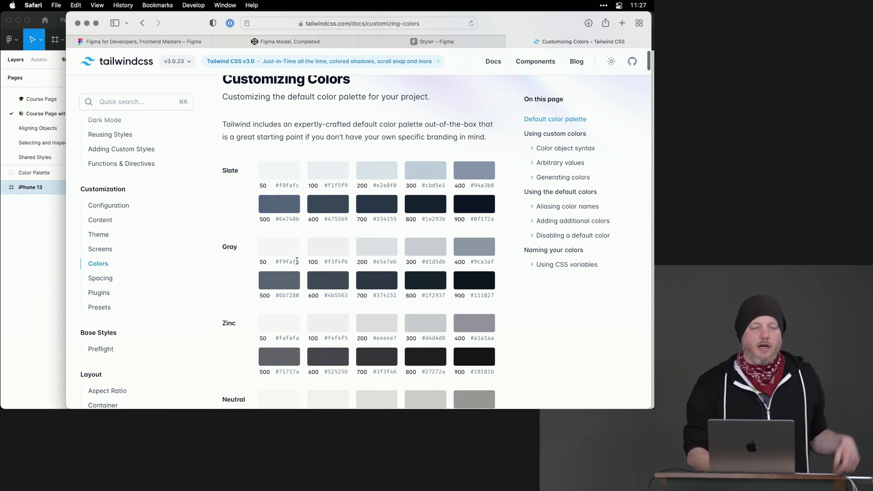
scroll(297, 260, down, 1)
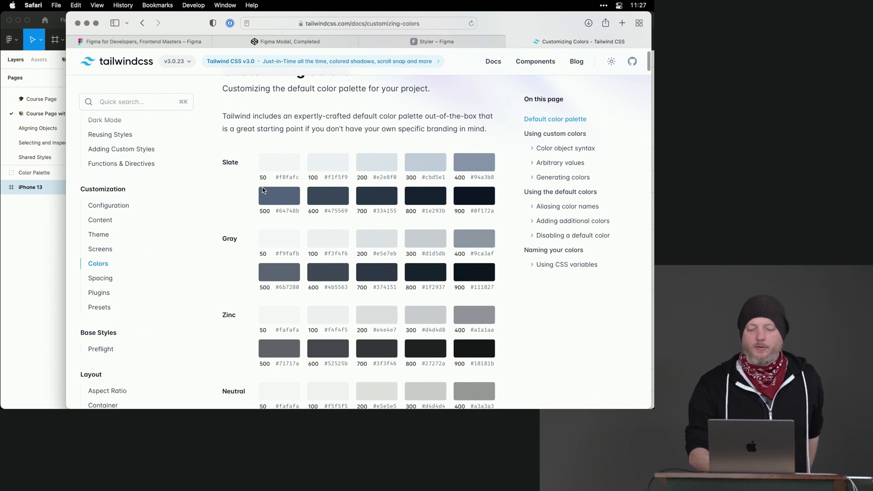
scroll(263, 190, down, 2)
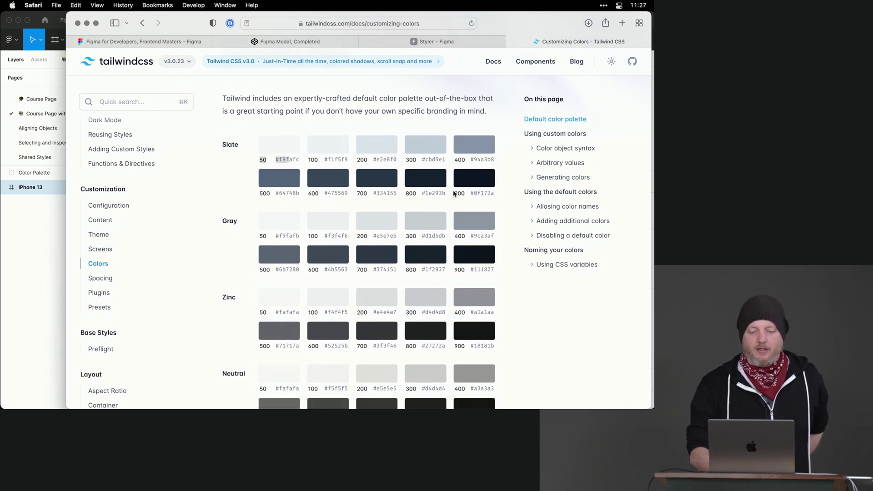
click(35, 214)
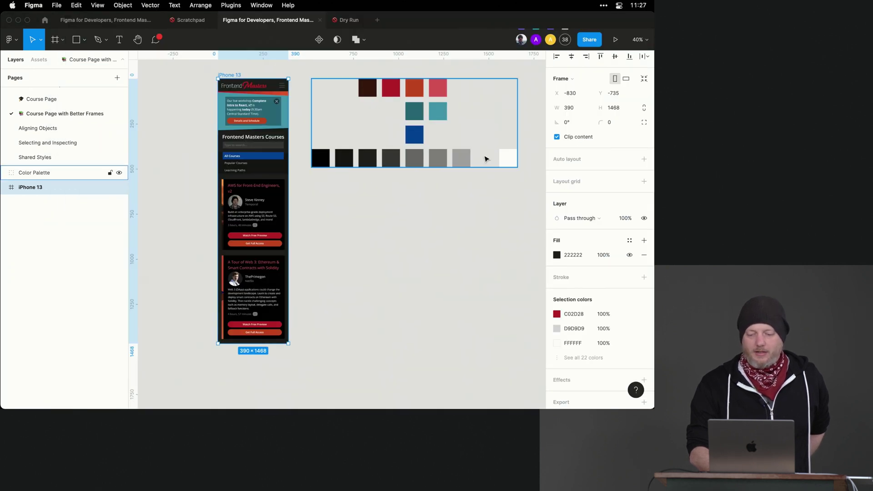
Recolour the canvas background, first to grey 948B8B and then to light grey E1E1E1.
click(518, 103)
click(556, 94)
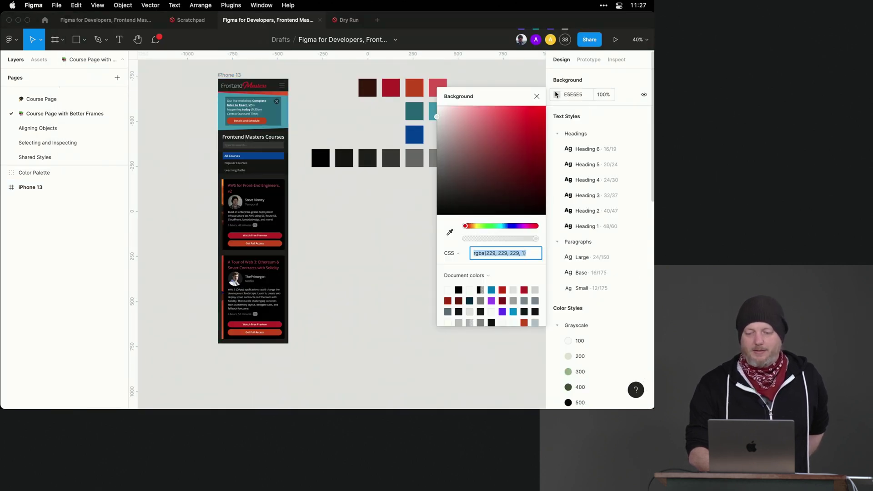
drag(457, 157, 443, 152)
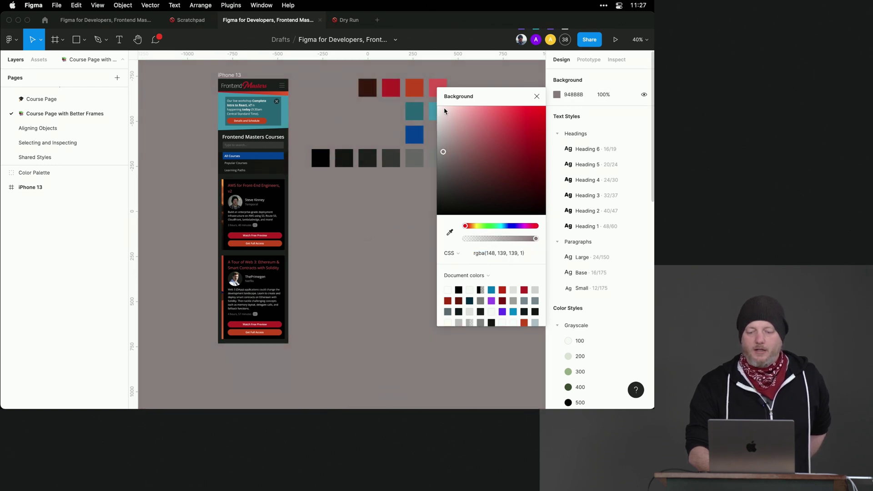
click(536, 96)
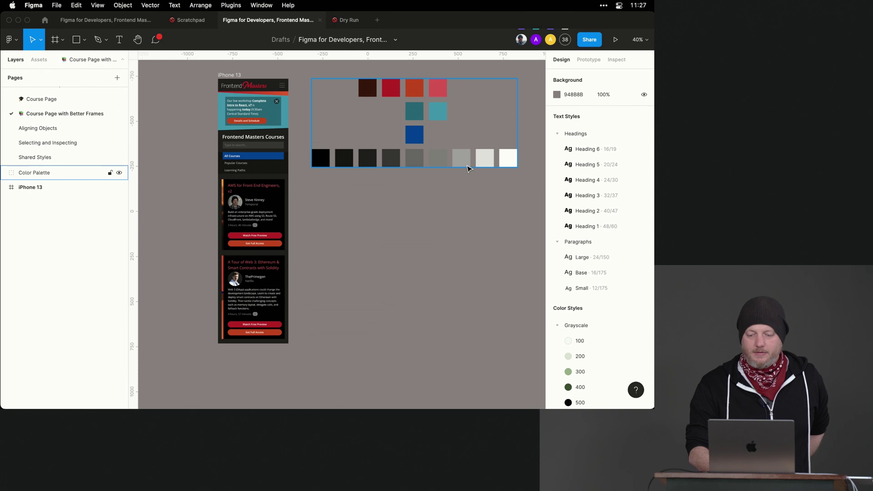
click(557, 94)
drag(449, 167, 434, 122)
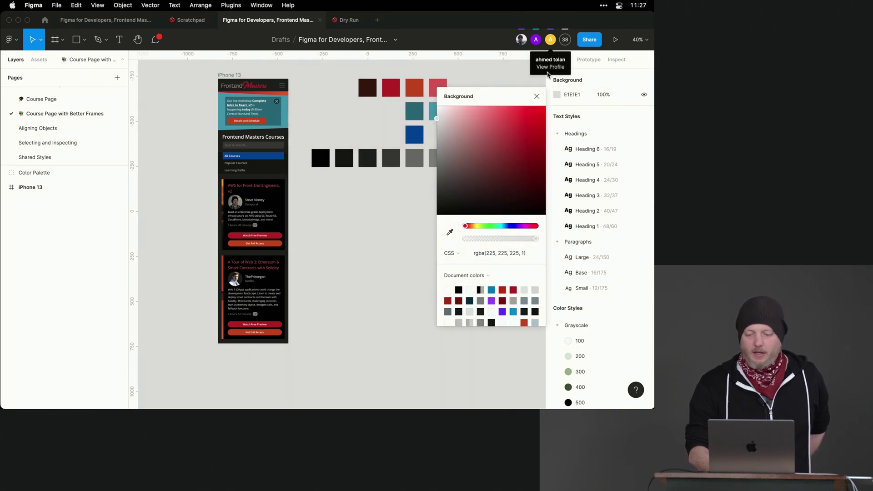
click(537, 96)
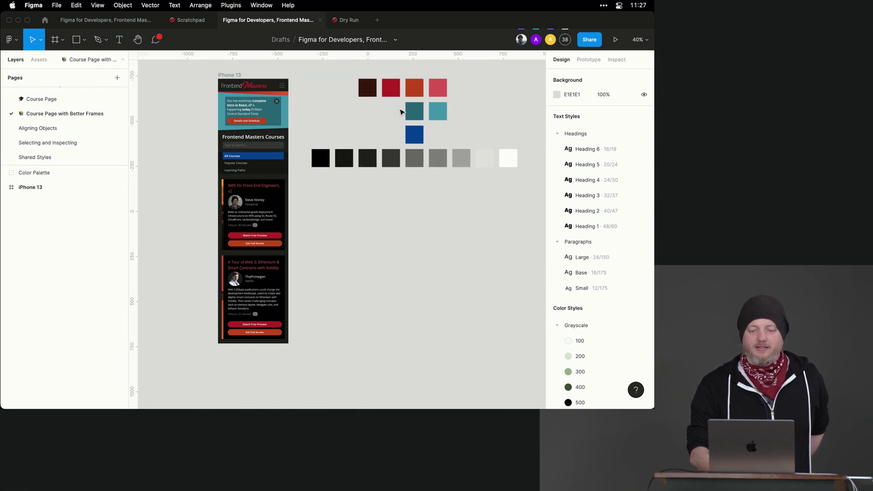
Select the Color Palette group and expand its swatch layers in the Layers panel.
click(370, 89)
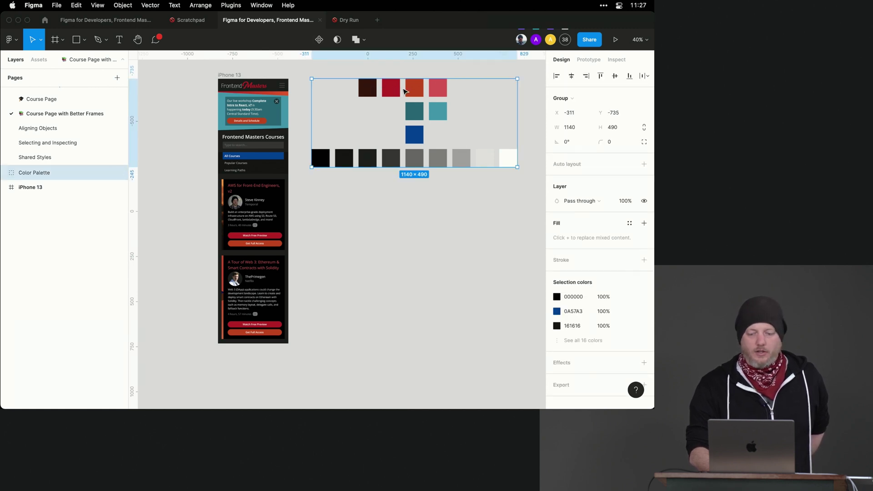
click(404, 89)
click(411, 91)
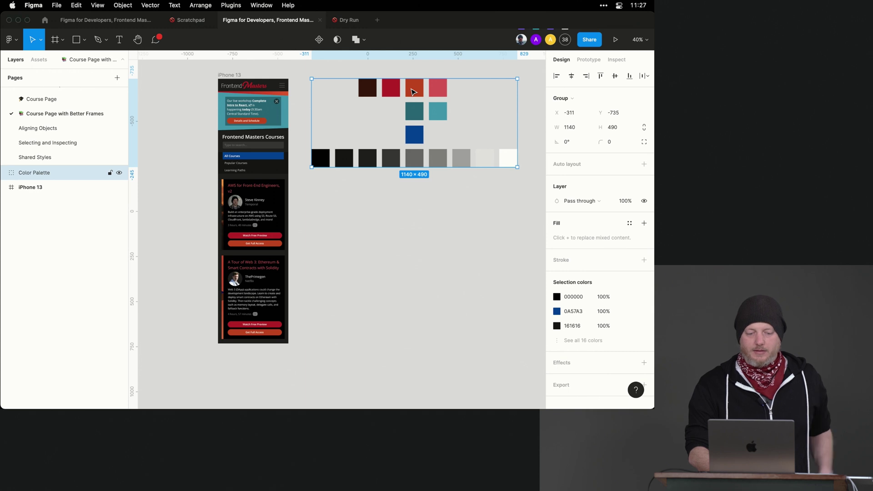
click(5, 173)
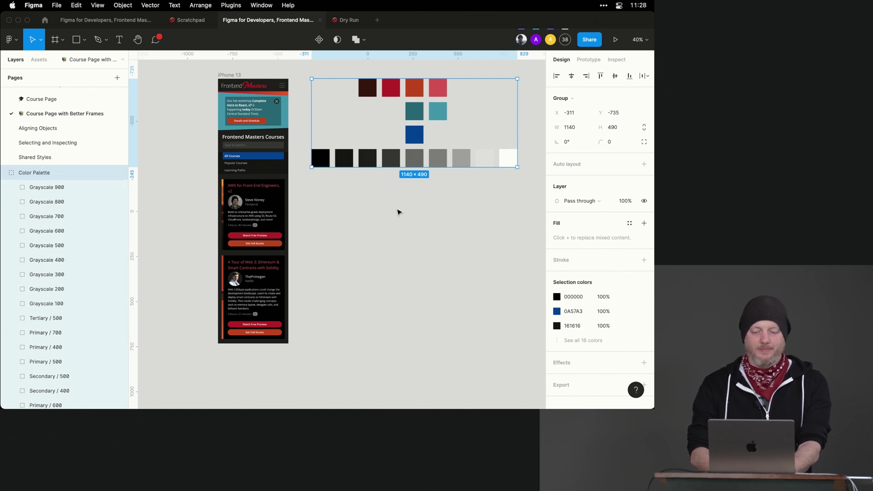
click(384, 267)
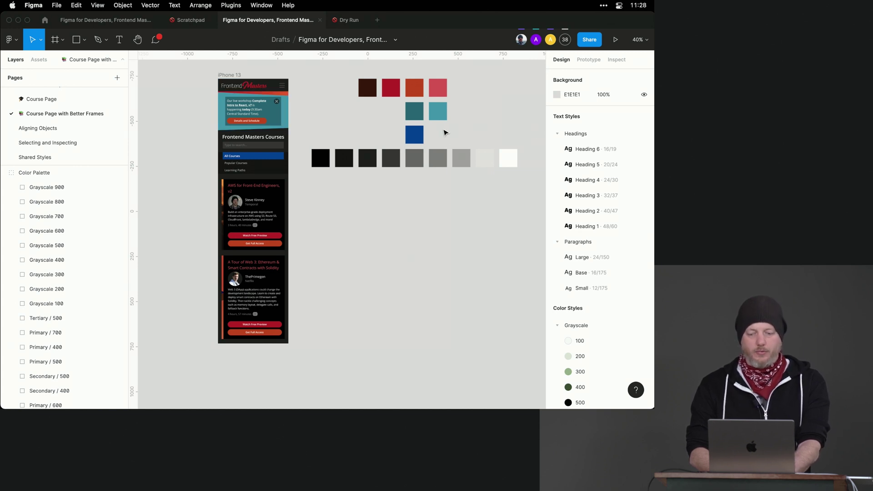
Group all the colour swatches, then ungroup them into loose layers and select Secondary / 500.
drag(304, 75, 530, 189)
key(super+g)
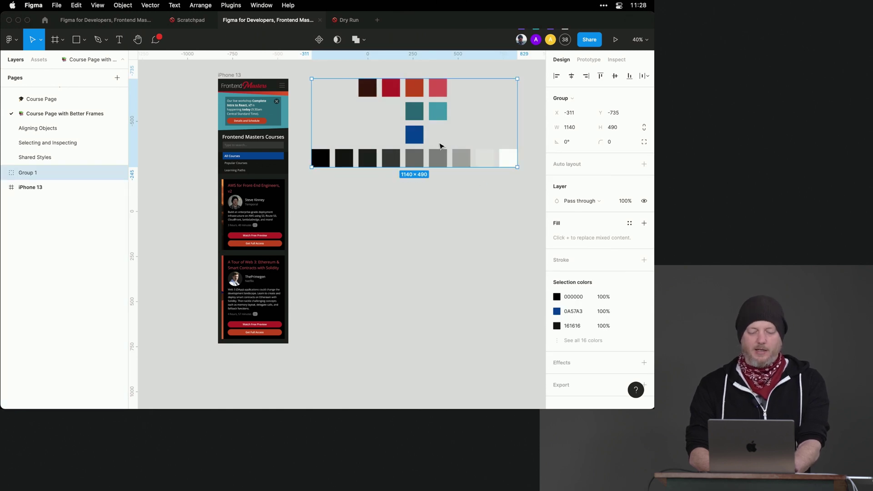
click(396, 138)
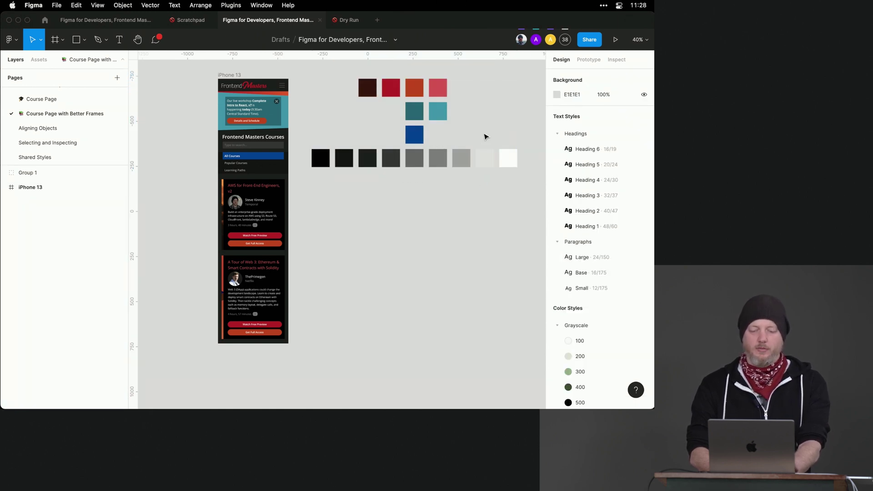
drag(483, 132, 357, 89)
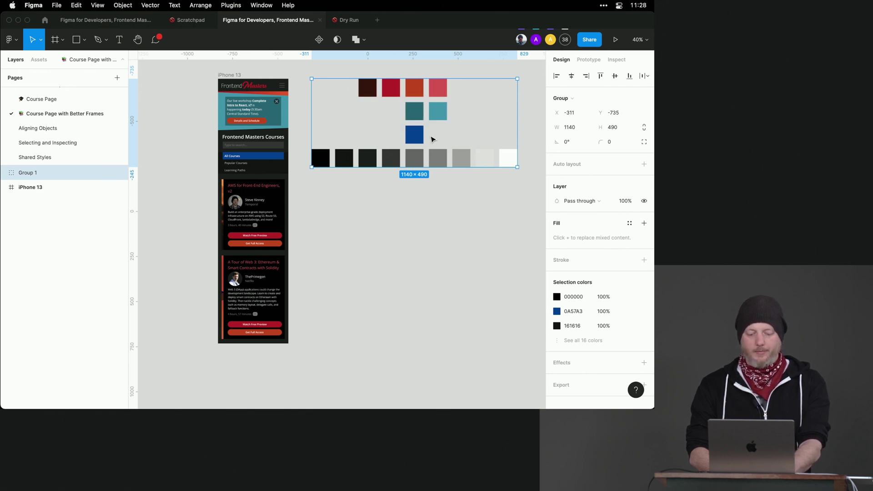
key(super+shift+g)
click(462, 131)
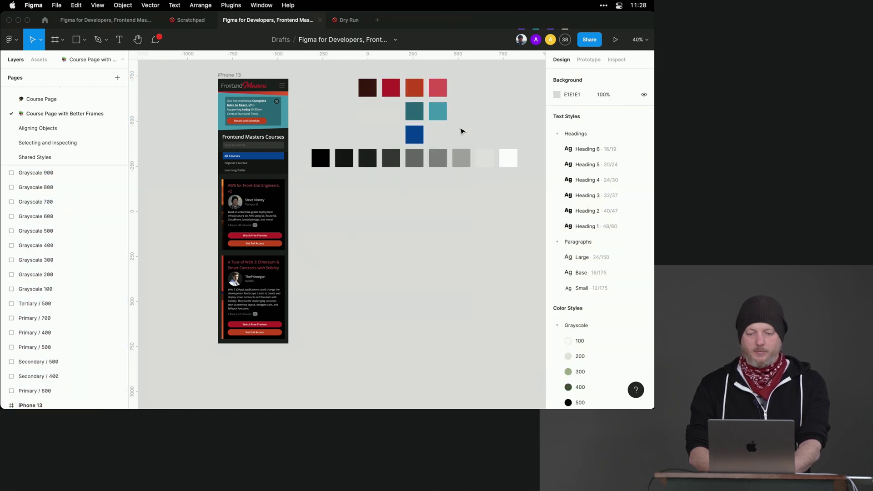
click(415, 112)
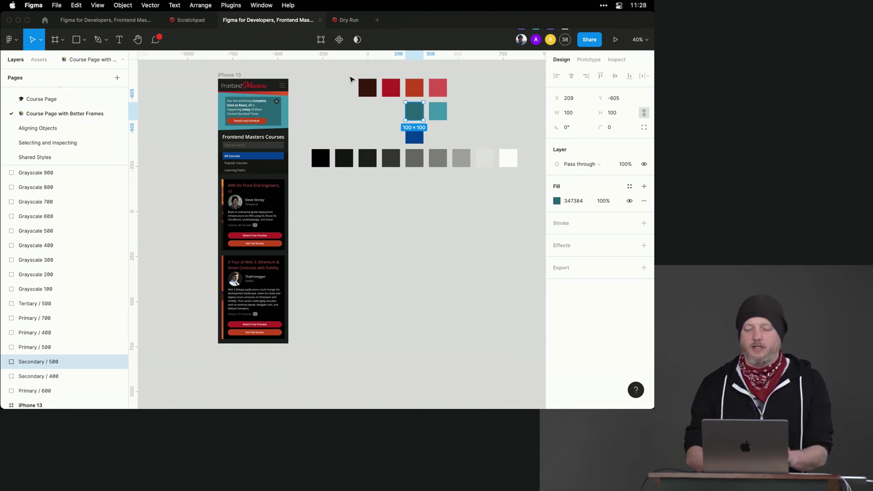
click(474, 141)
click(441, 117)
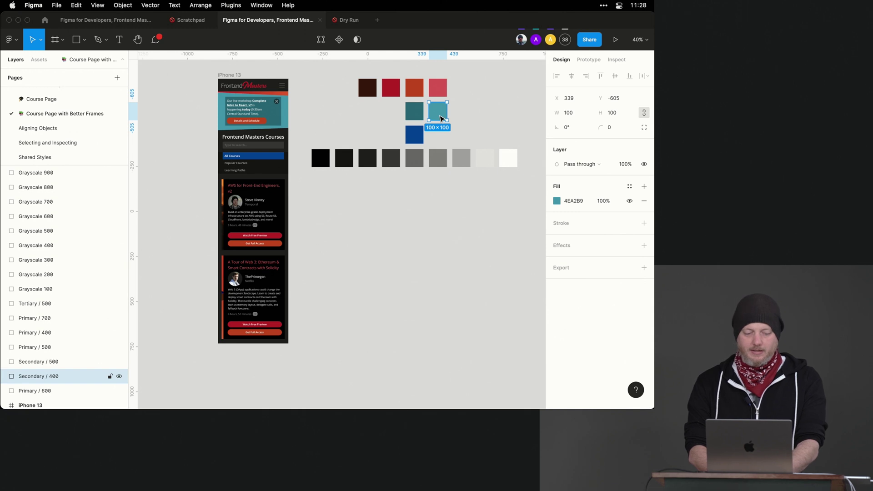
click(414, 88)
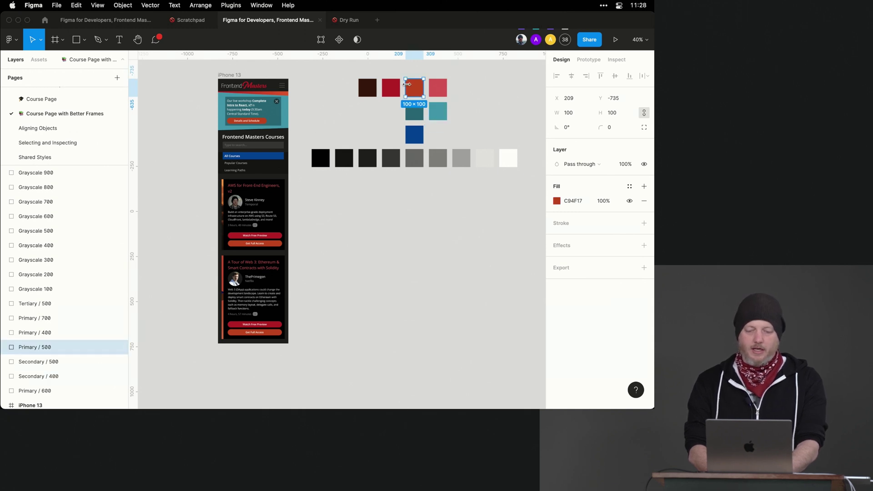
click(368, 88)
click(414, 136)
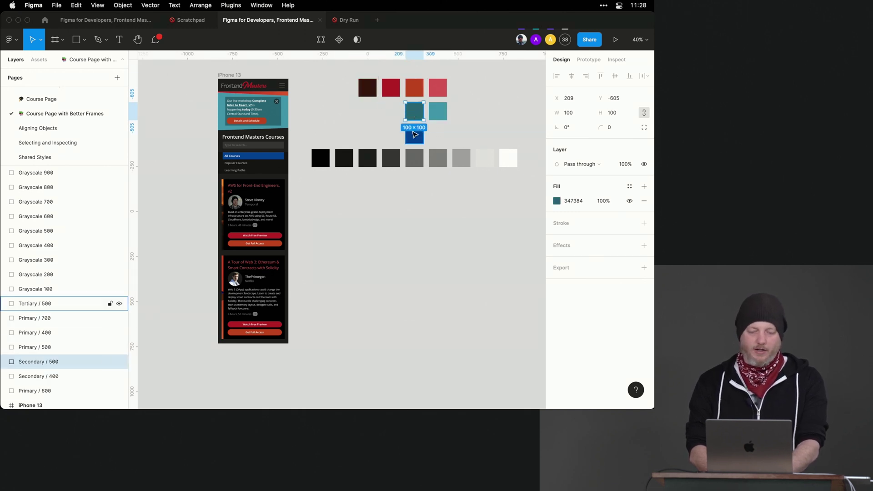
click(459, 140)
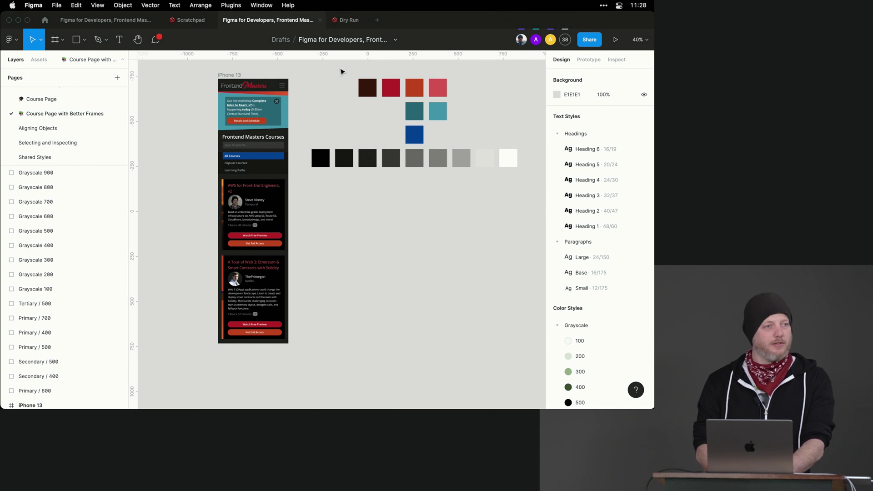
drag(341, 72, 478, 144)
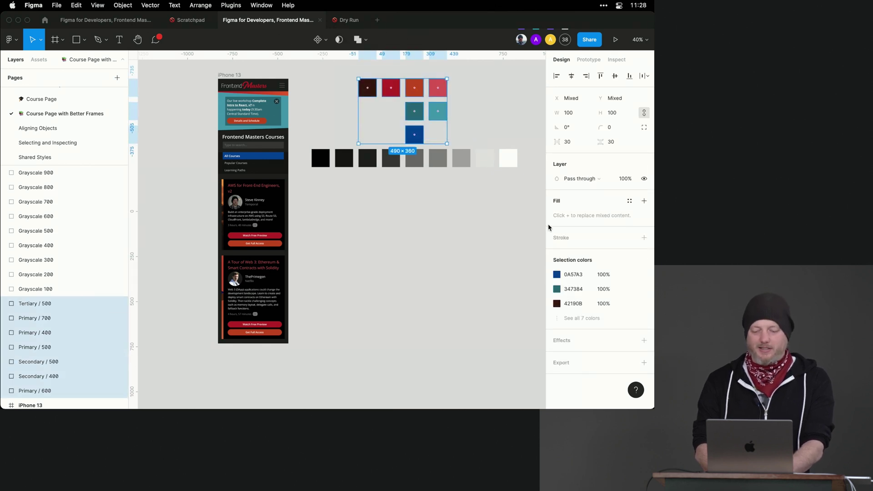
Run Styler's Generate Styles on the seven colour squares and review the seven resulting styles.
click(566, 318)
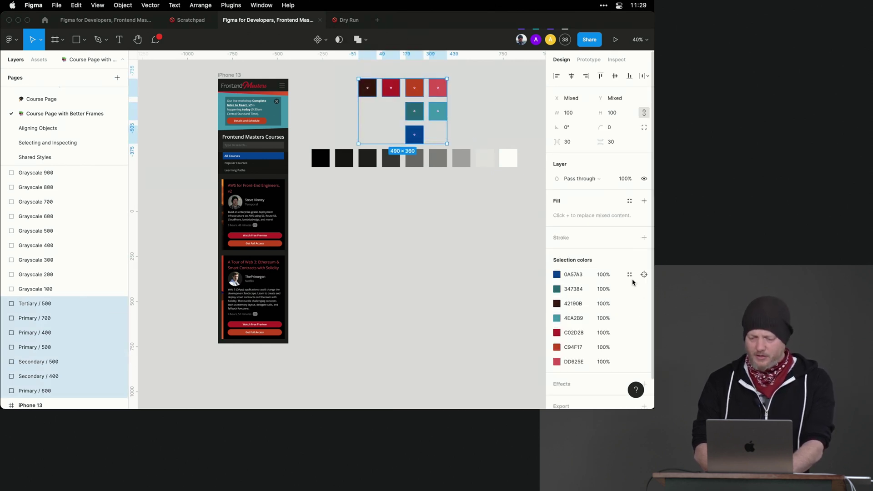
right_click(435, 121)
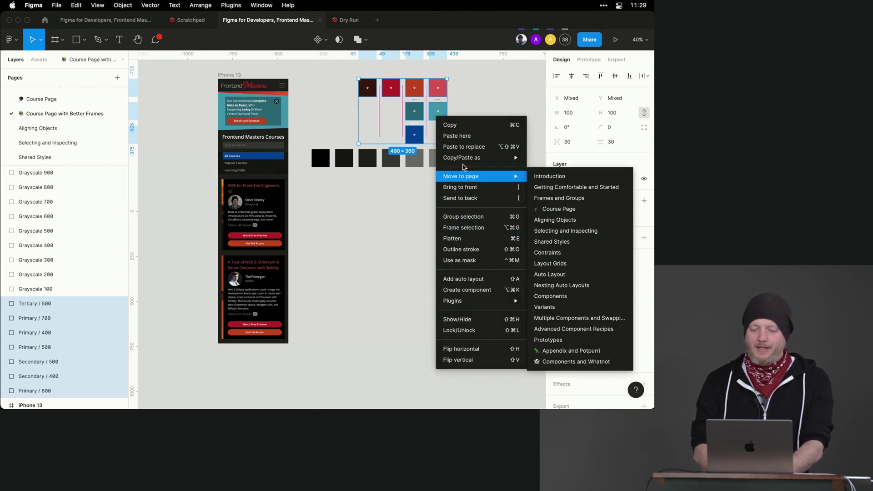
mouse_move(461, 301)
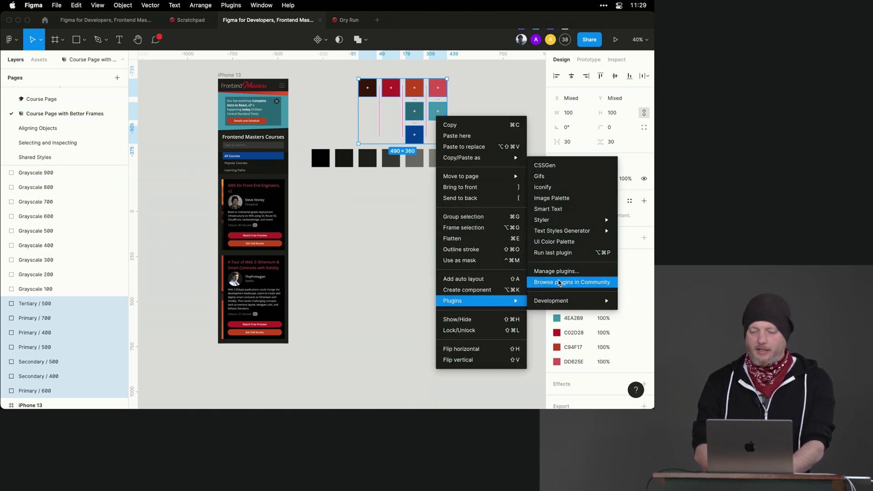
mouse_move(562, 235)
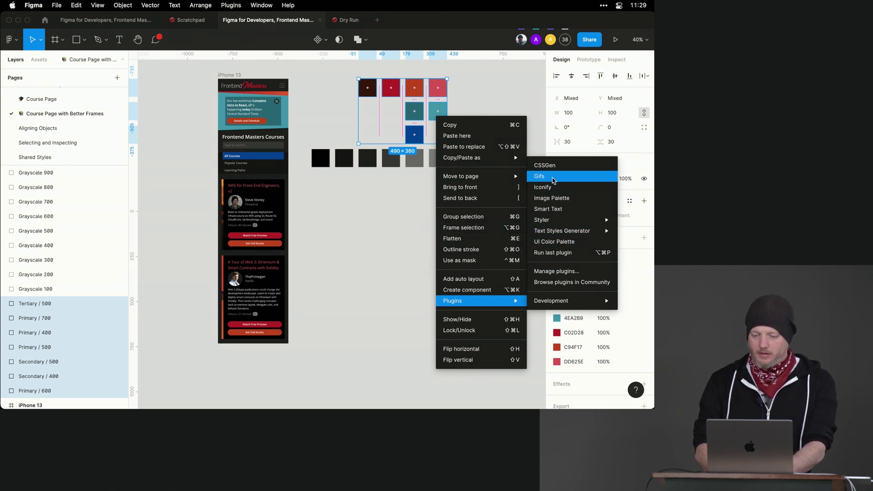
mouse_move(555, 221)
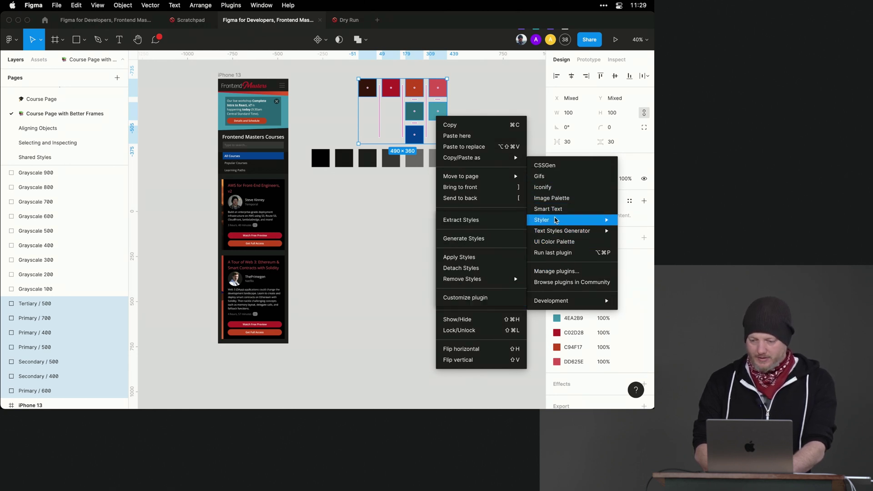
click(482, 239)
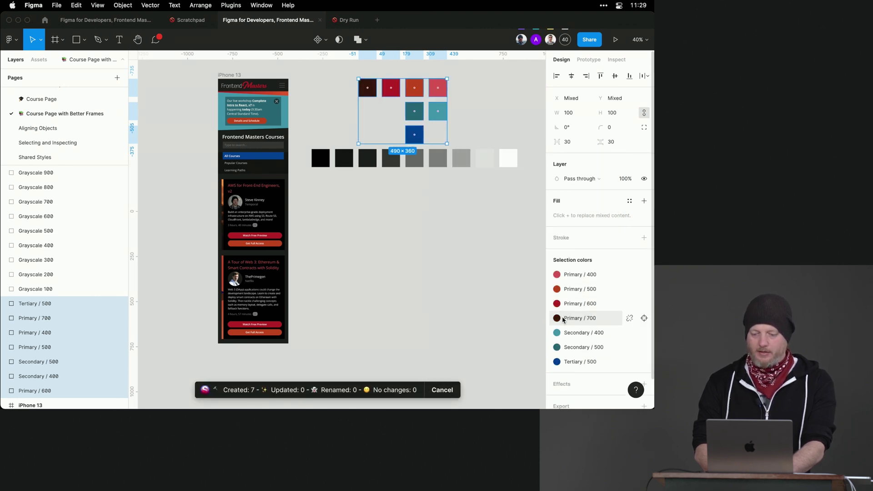
click(565, 319)
click(473, 301)
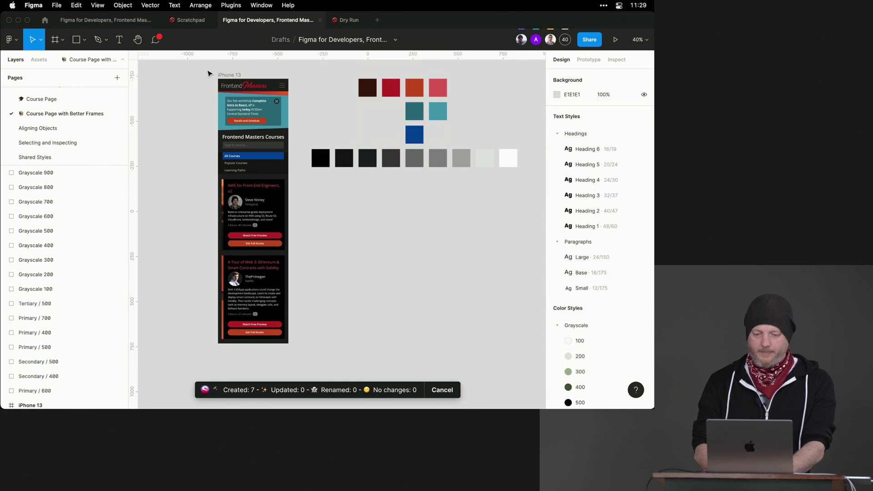
Select the iPhone 13 frame and replace raw colour 0A57A3 with the Tertiary / 500 style.
drag(203, 72, 296, 368)
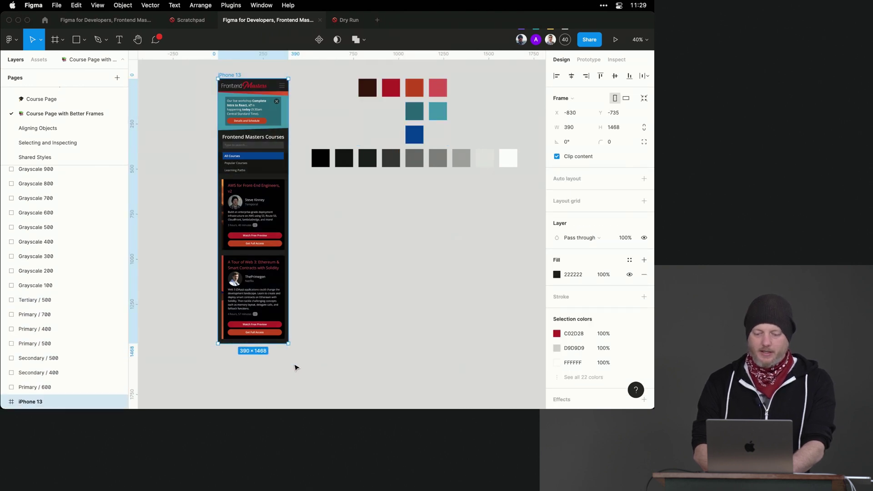
click(574, 377)
scroll(568, 380, down, 5)
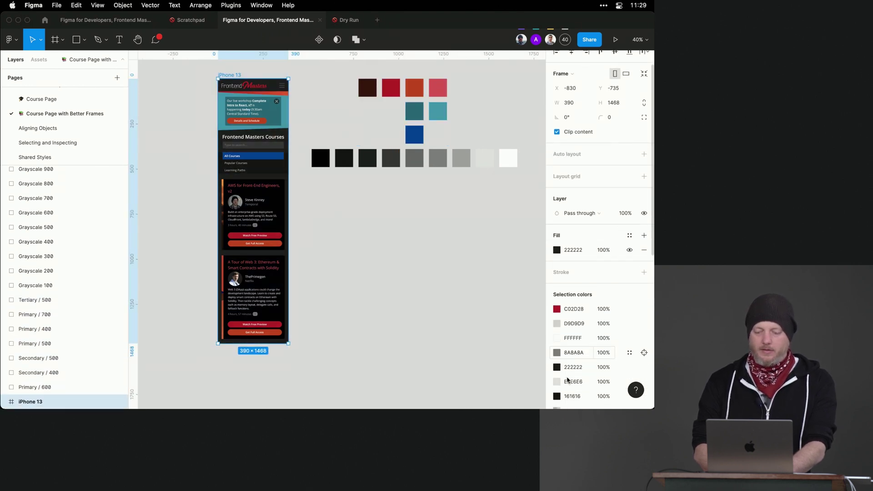
scroll(568, 381, down, 2)
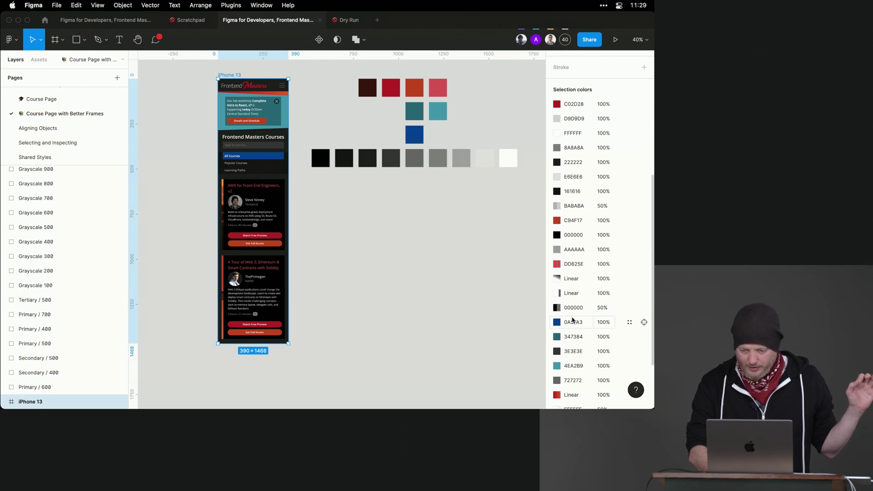
click(630, 323)
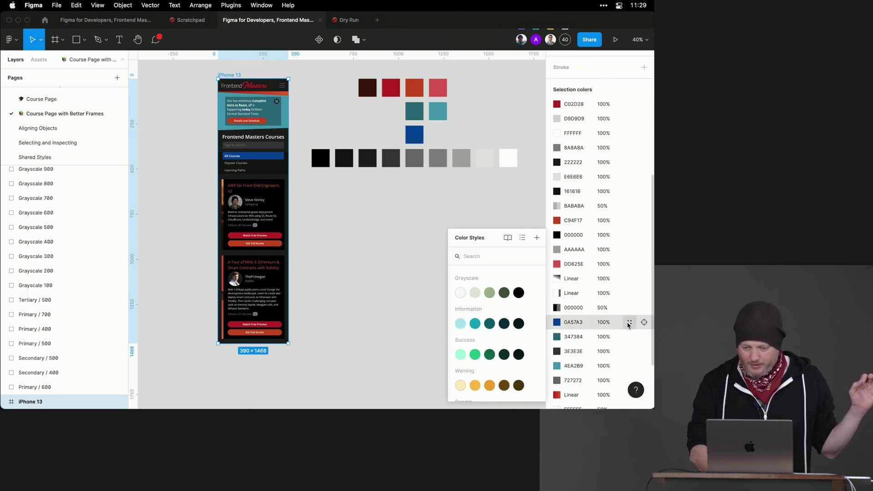
scroll(497, 293, down, 5)
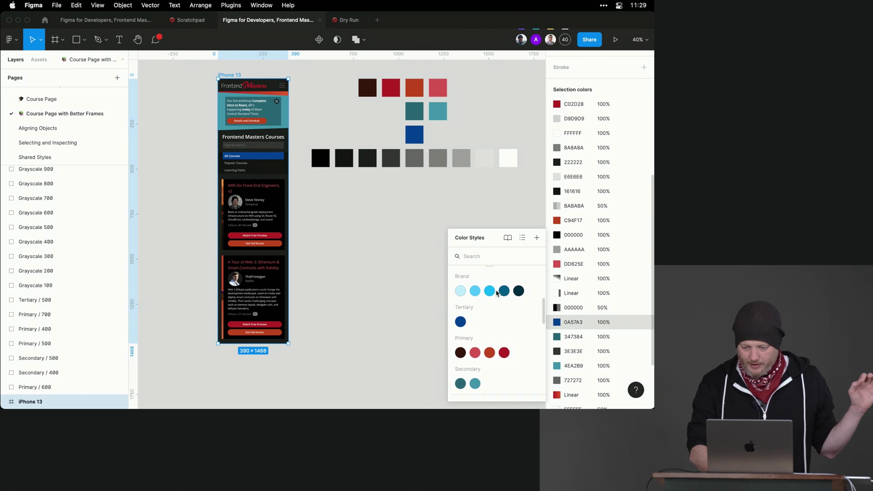
scroll(497, 293, down, 1)
click(460, 313)
Inspect the Tabs link background, then replace 4EA2B9 in the frame with Secondary / 400.
click(409, 283)
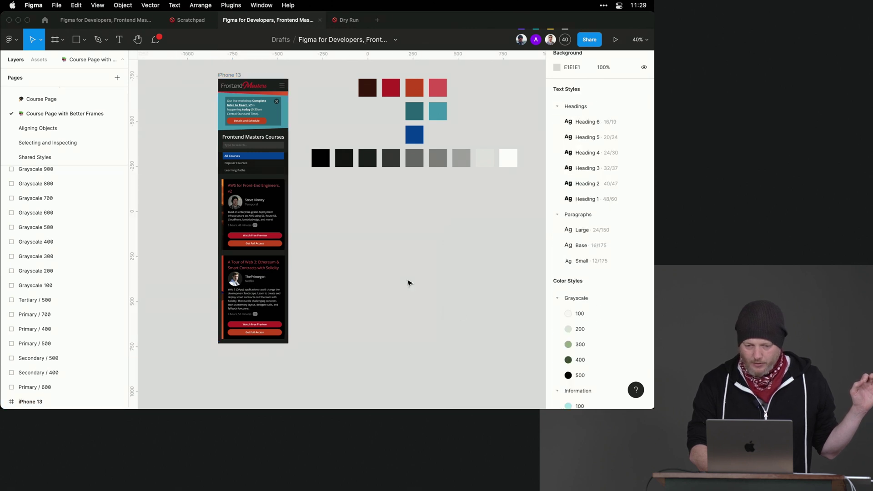
click(266, 155)
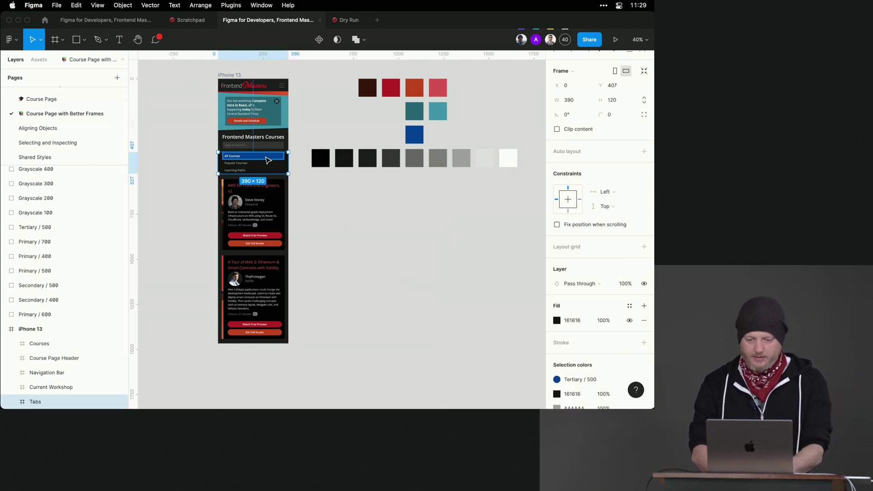
double_click(266, 156)
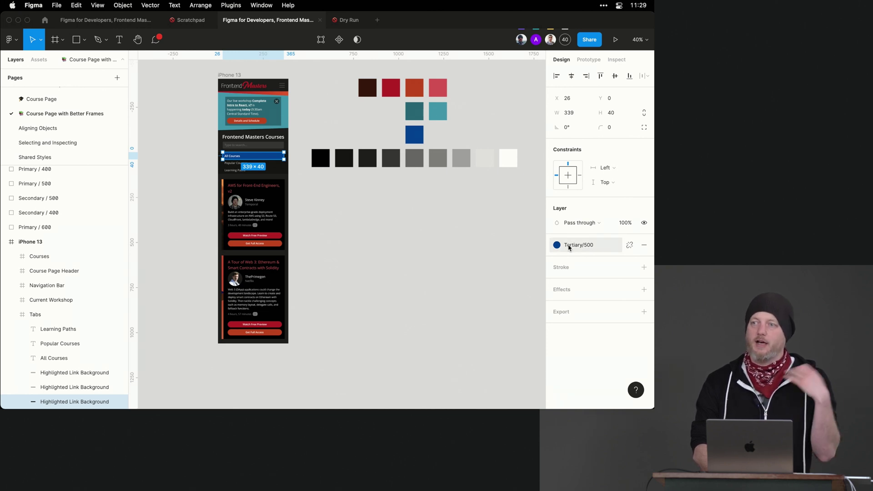
drag(179, 66, 300, 362)
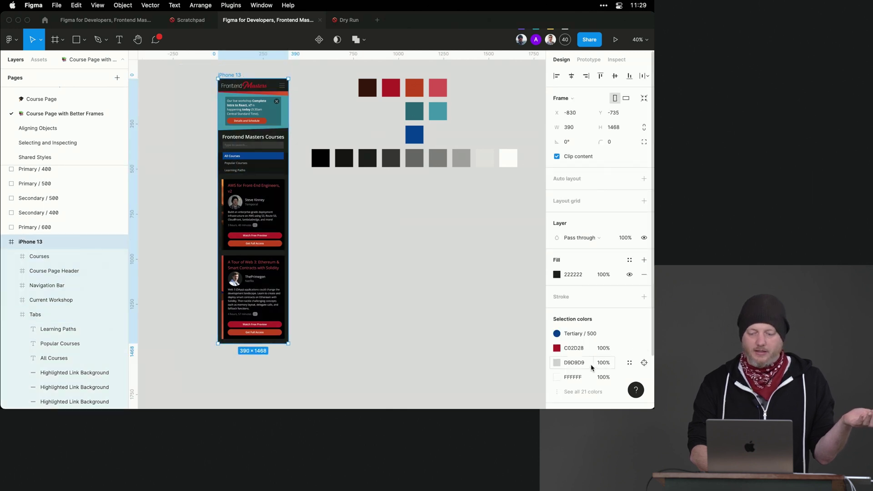
scroll(558, 359, down, 1)
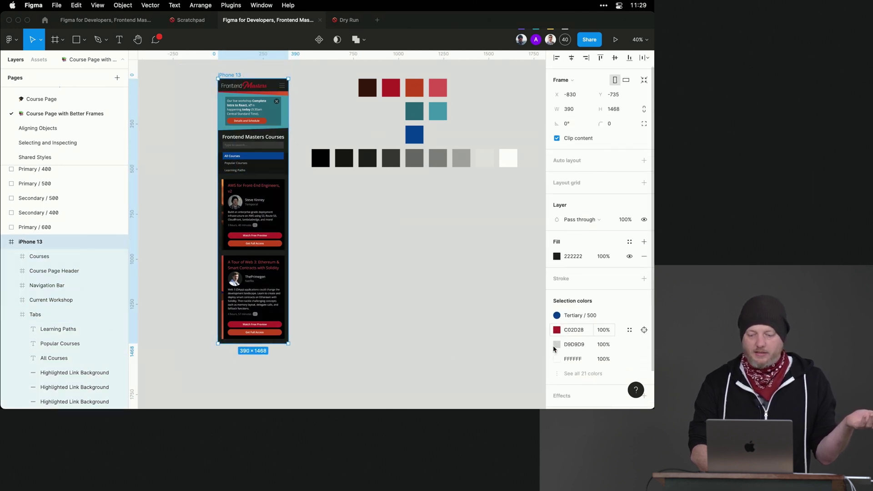
click(567, 376)
scroll(566, 376, down, 3)
scroll(567, 376, down, 5)
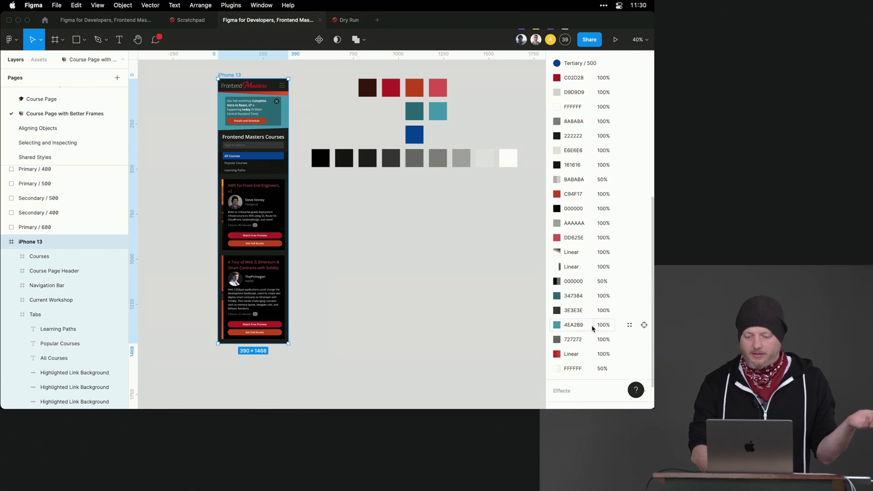
click(631, 325)
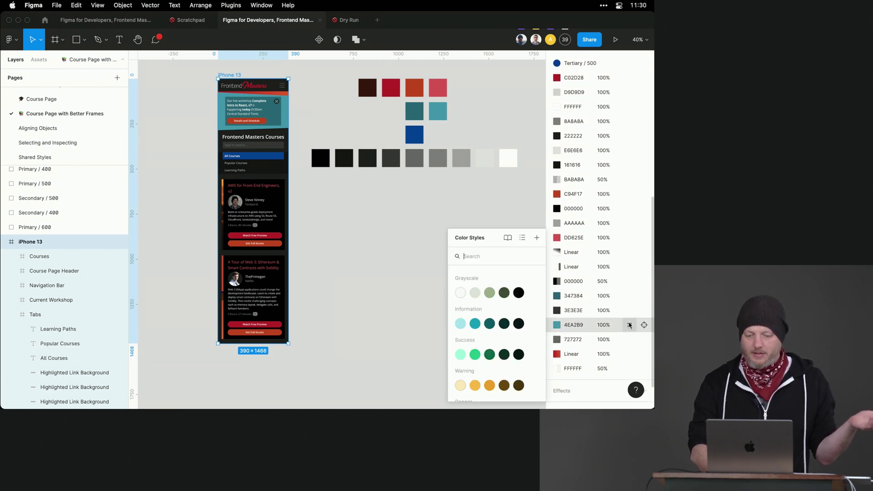
scroll(489, 320, down, 10)
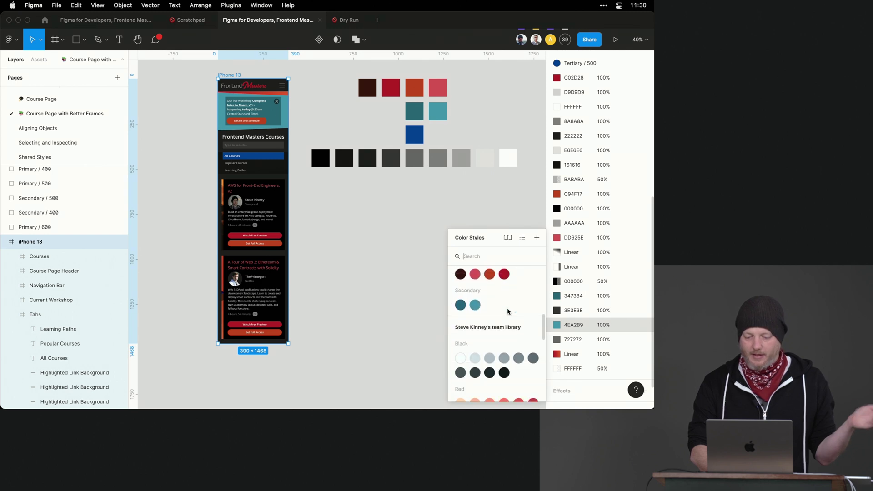
scroll(505, 309, down, 2)
scroll(489, 307, up, 3)
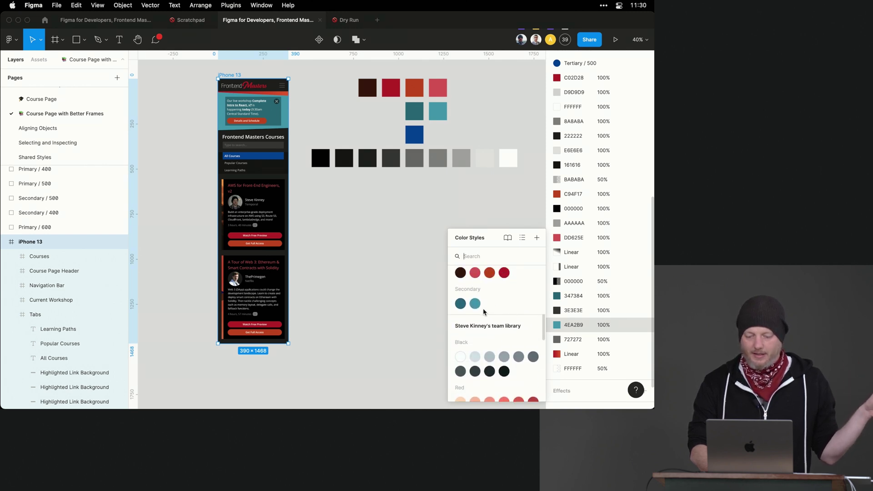
click(475, 306)
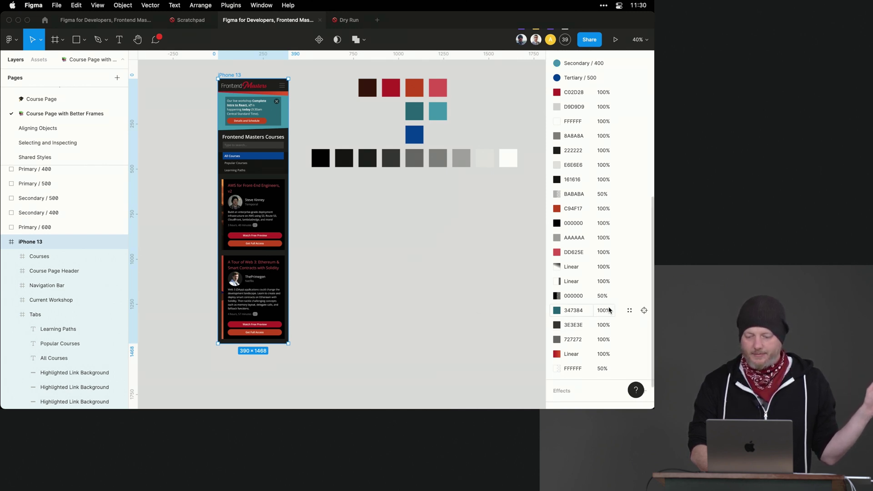
Apply Secondary / 500 in place of 347384 and Primary / 600 in place of C02D28.
click(629, 312)
scroll(479, 342, down, 8)
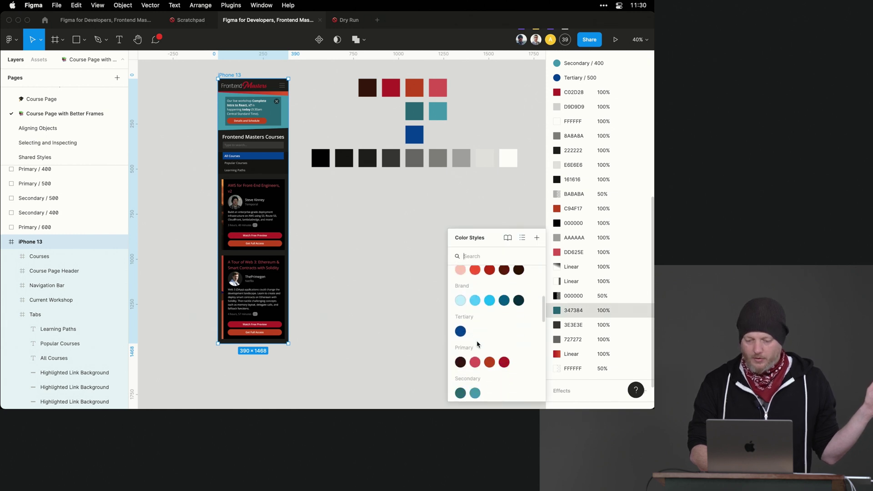
scroll(477, 344, down, 1)
click(459, 357)
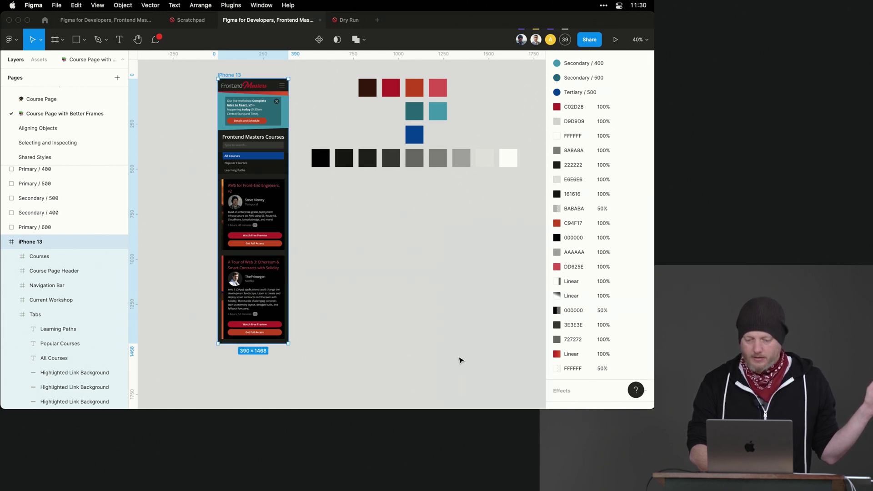
scroll(460, 238, up, 1)
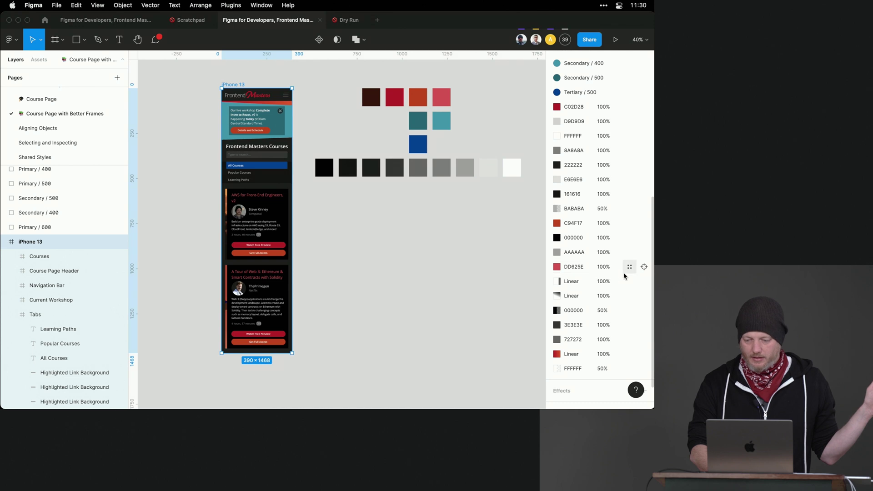
scroll(600, 214, up, 2)
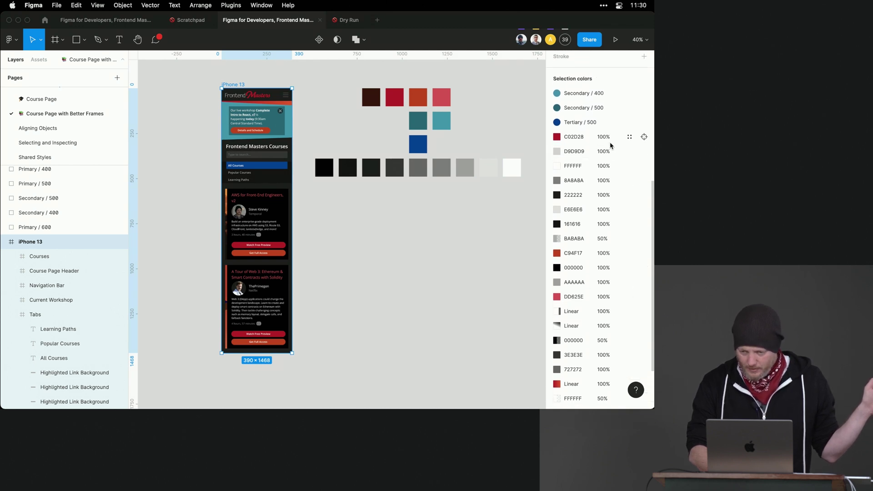
click(630, 137)
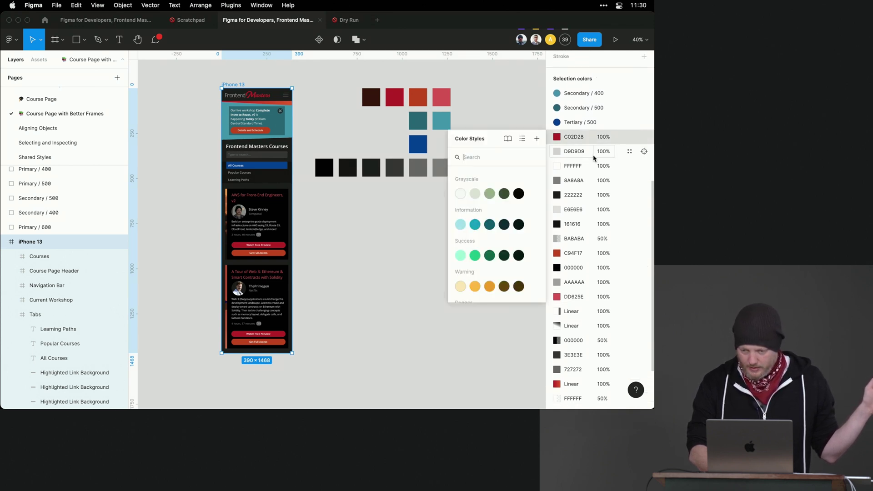
scroll(521, 246, down, 6)
scroll(520, 246, up, 2)
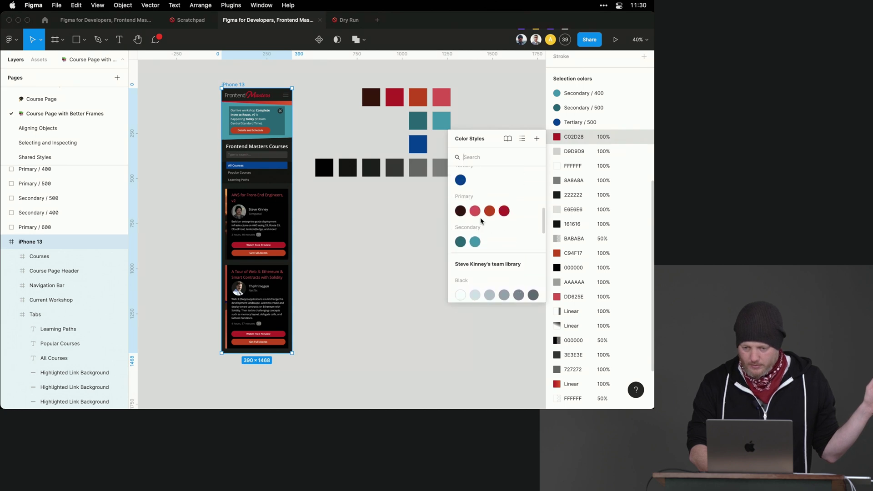
click(504, 212)
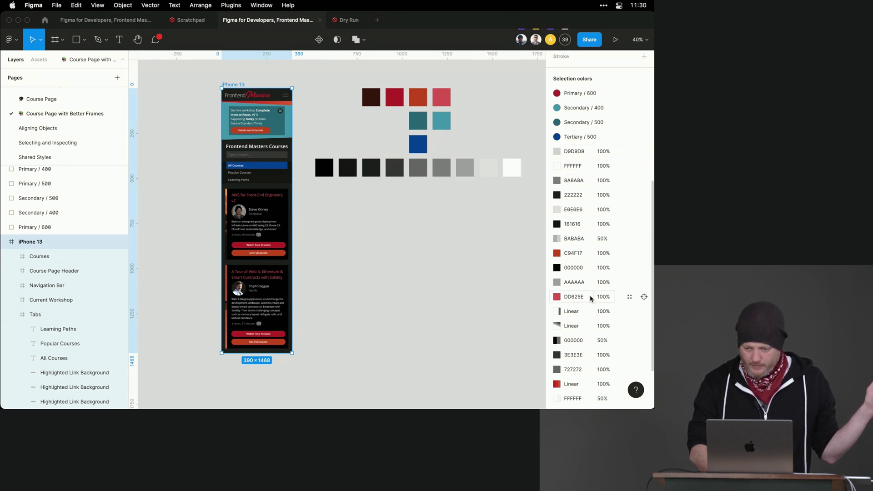
Apply the Primary / 400 style in place of raw colour C94F17.
scroll(592, 299, down, 1)
click(630, 243)
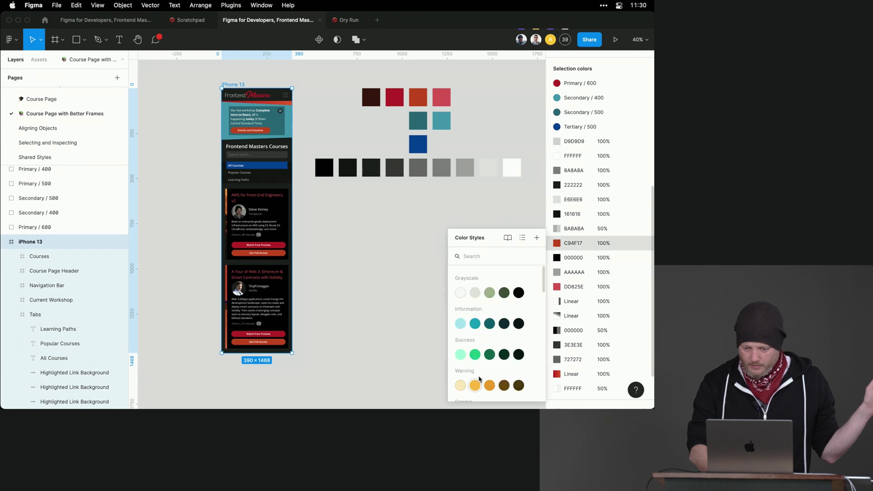
scroll(481, 378, down, 5)
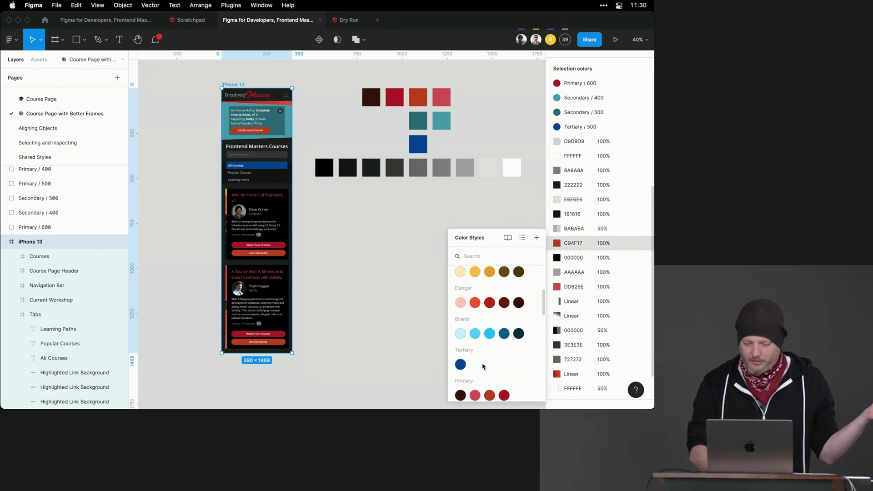
scroll(482, 357, down, 2)
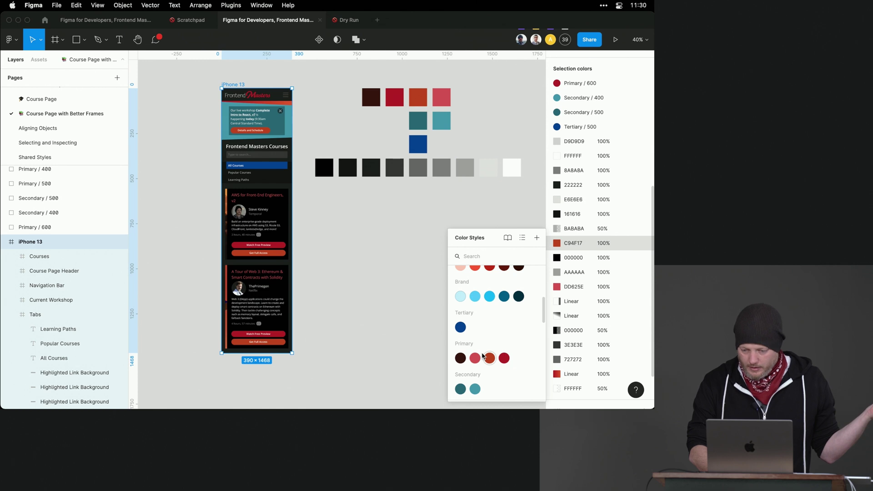
click(476, 358)
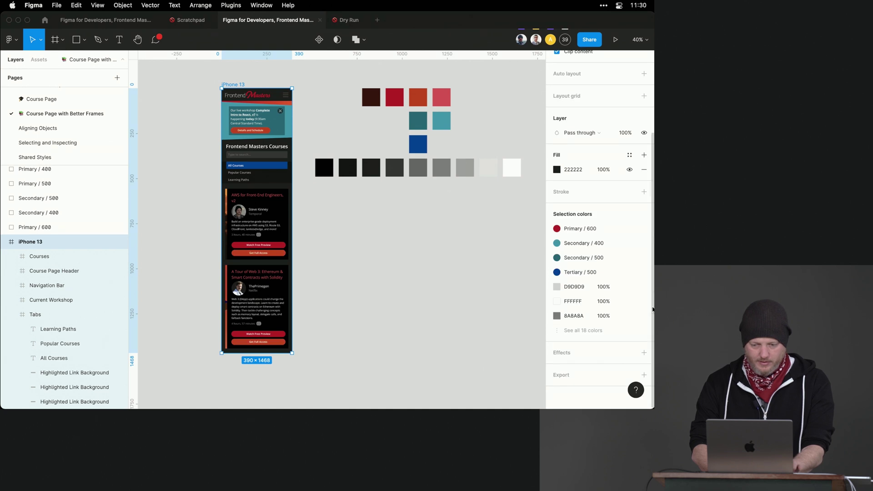
Relink C94F17 to Primary / 500 and DD625E to Primary / 400, then review all frame styles.
click(574, 326)
scroll(574, 319, down, 1)
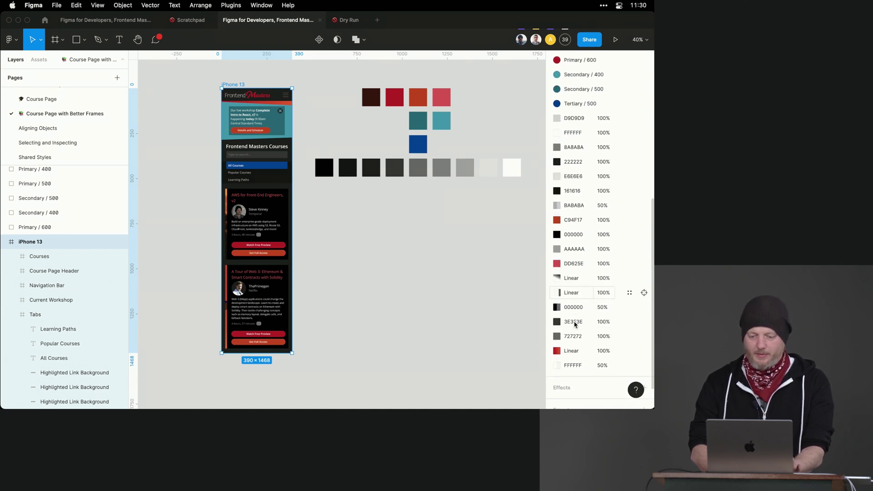
click(630, 221)
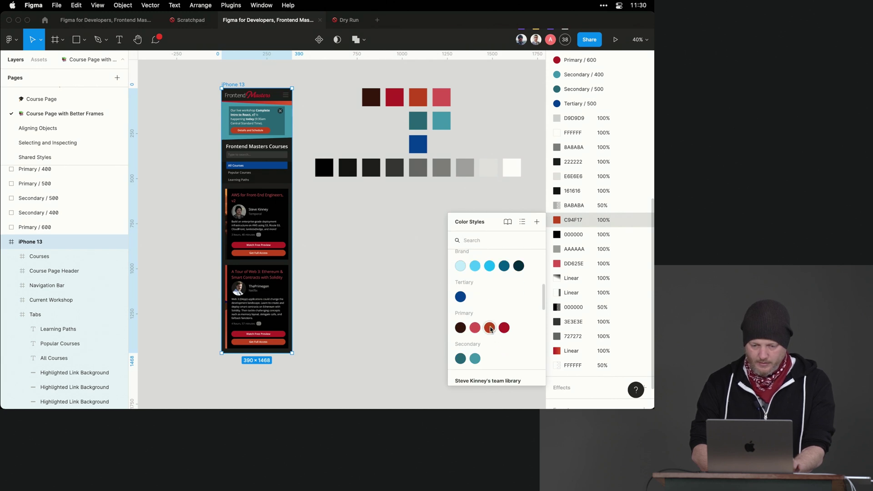
click(490, 328)
scroll(585, 221, up, 2)
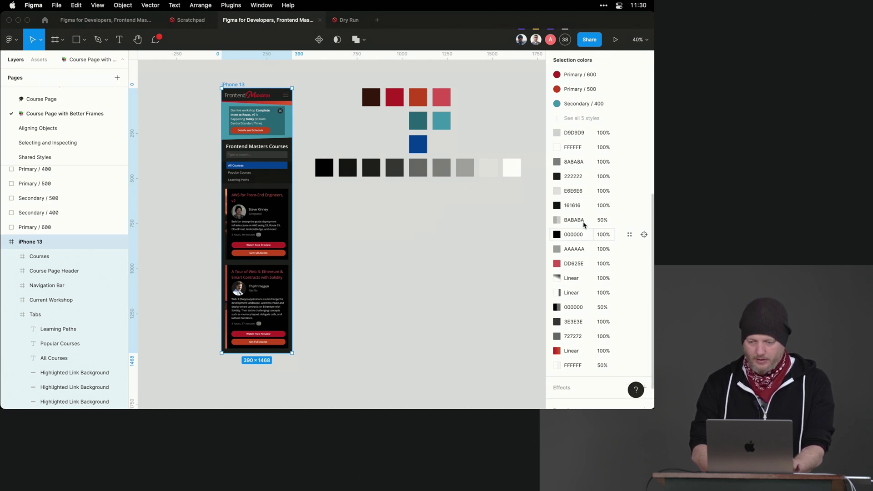
click(629, 275)
scroll(479, 335, down, 5)
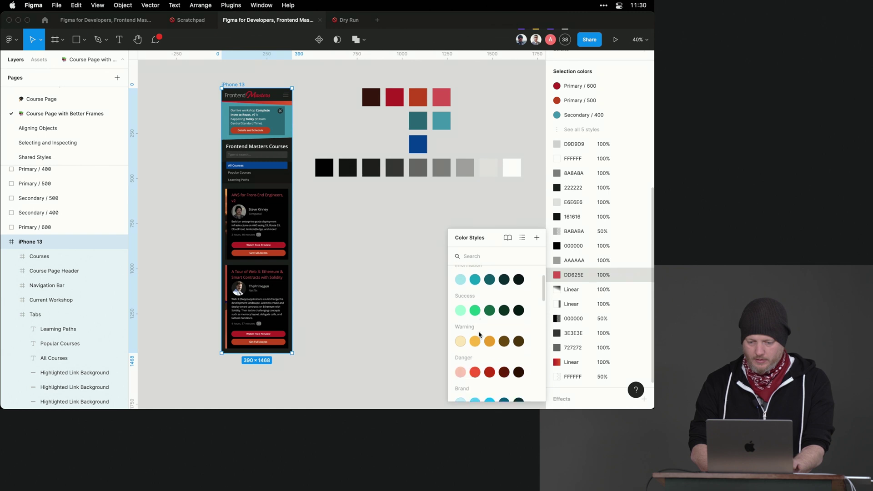
click(475, 386)
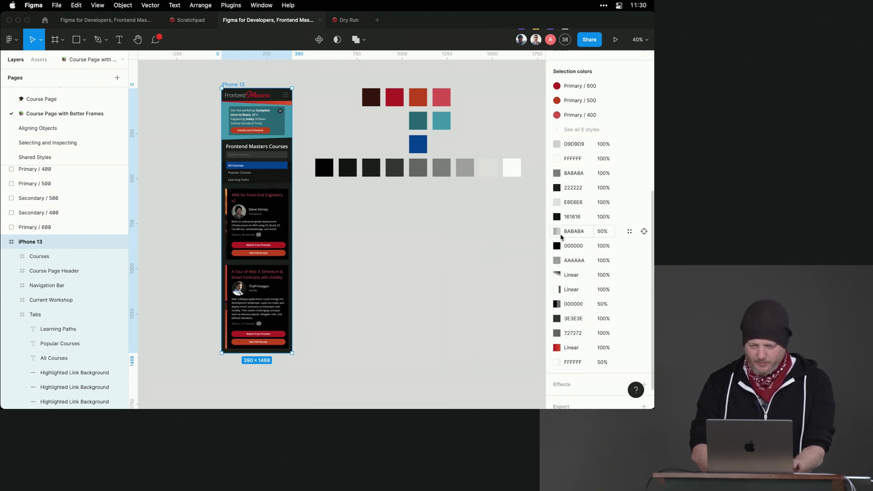
scroll(565, 312, up, 2)
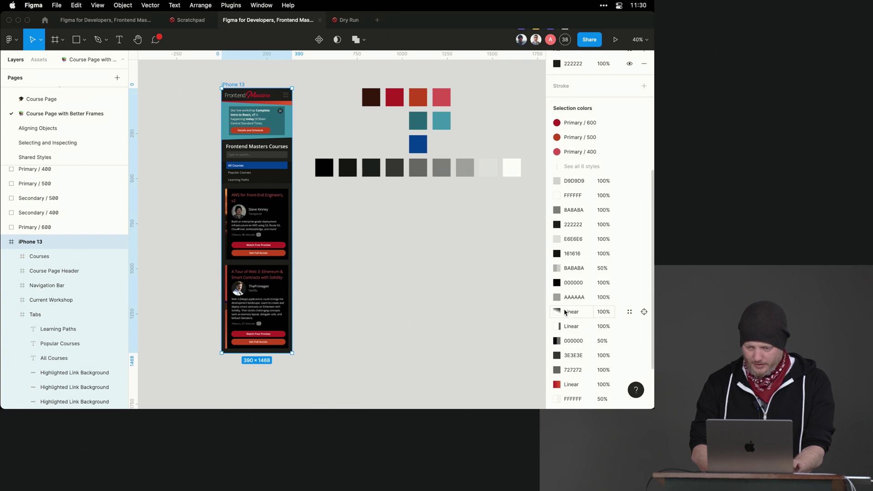
click(560, 166)
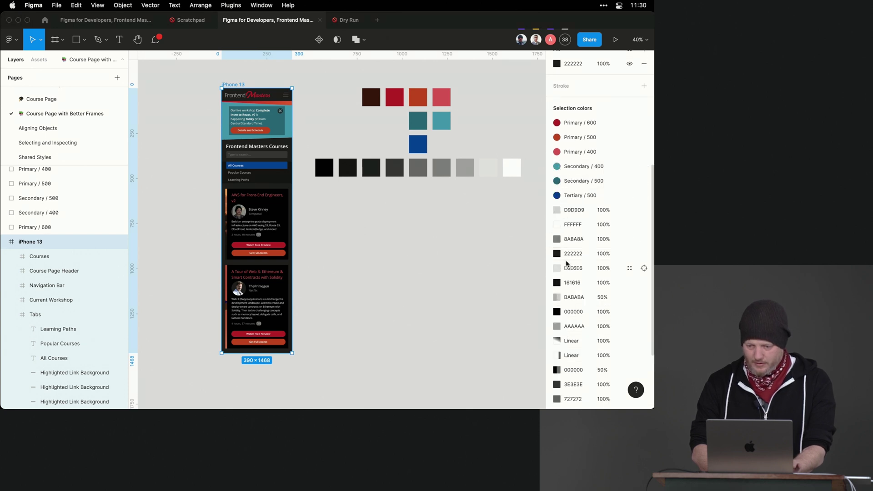
Select the Navigation Bar frame and make its hidden fill visible.
click(457, 221)
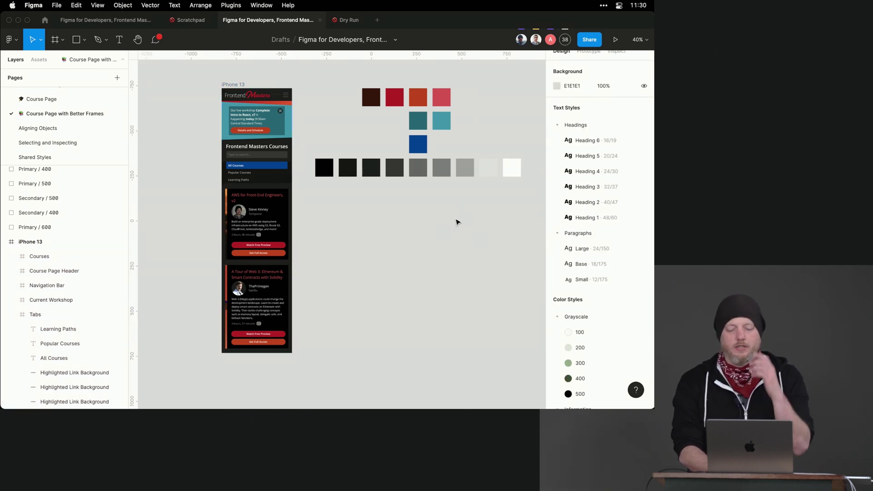
drag(194, 71, 302, 376)
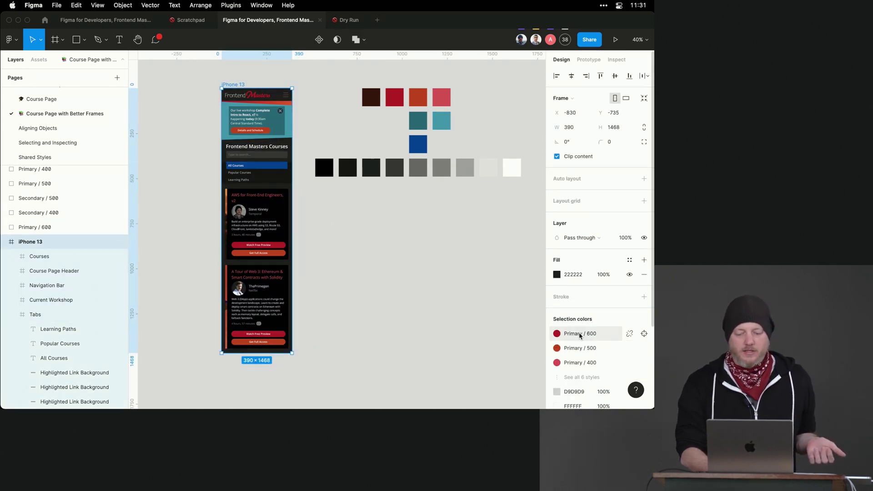
scroll(587, 332, down, 2)
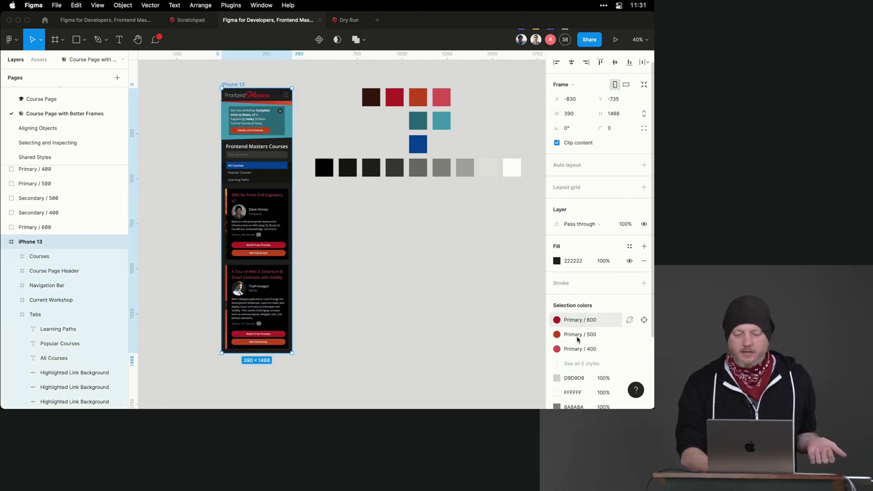
click(445, 242)
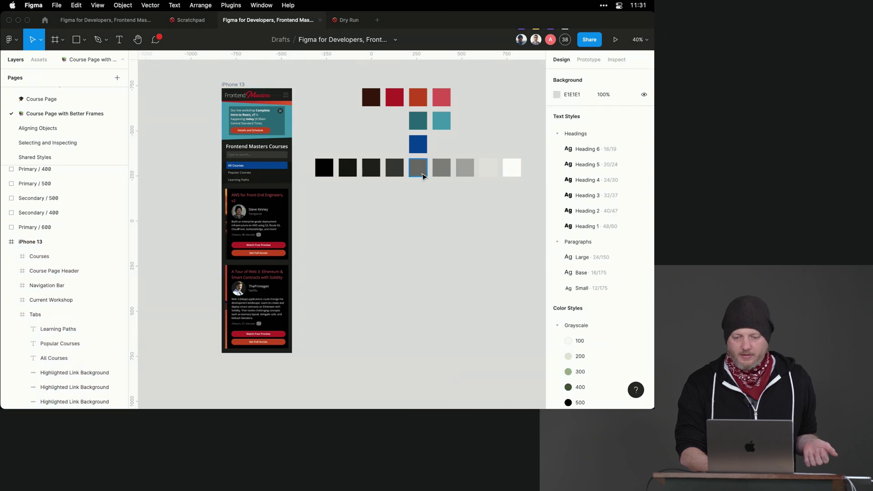
click(279, 100)
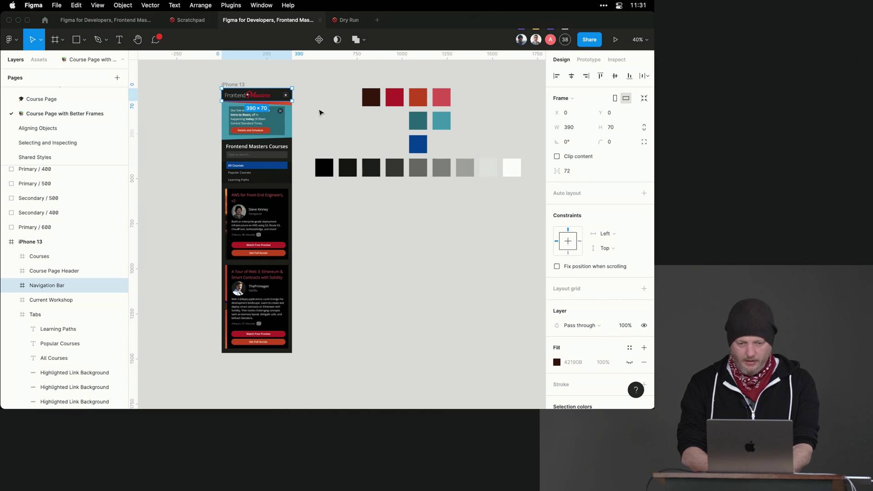
click(630, 362)
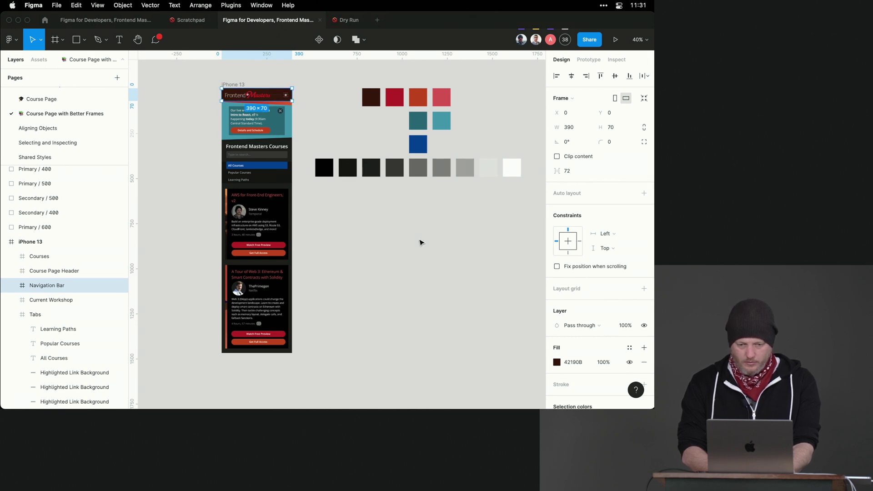
Link the Navigation Bar fill to the Primary / 700 colour style.
click(557, 364)
click(596, 348)
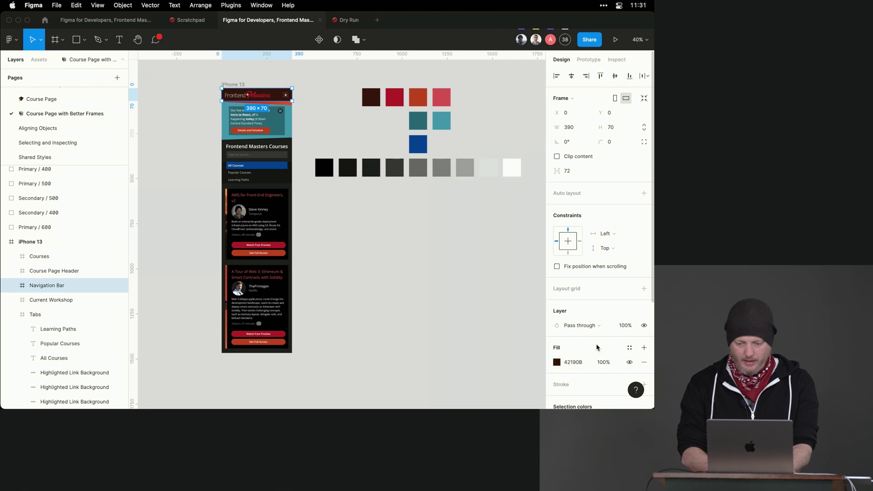
click(629, 347)
scroll(576, 318, down, 10)
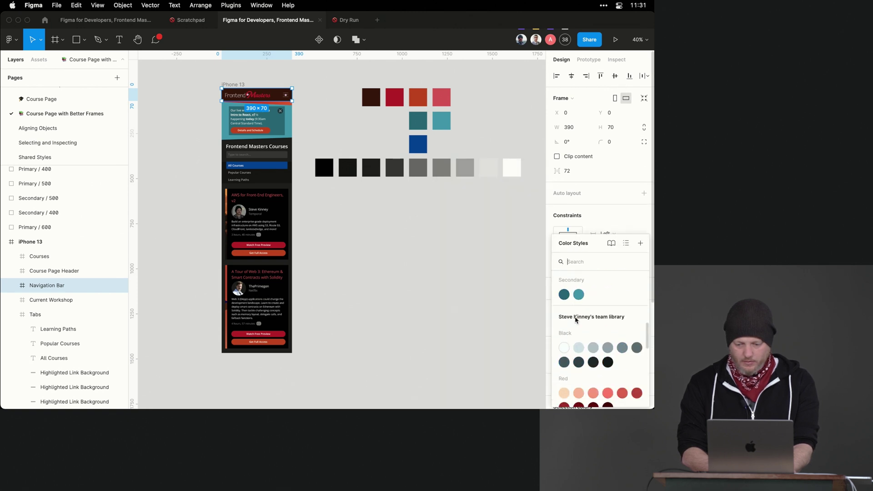
scroll(575, 319, up, 8)
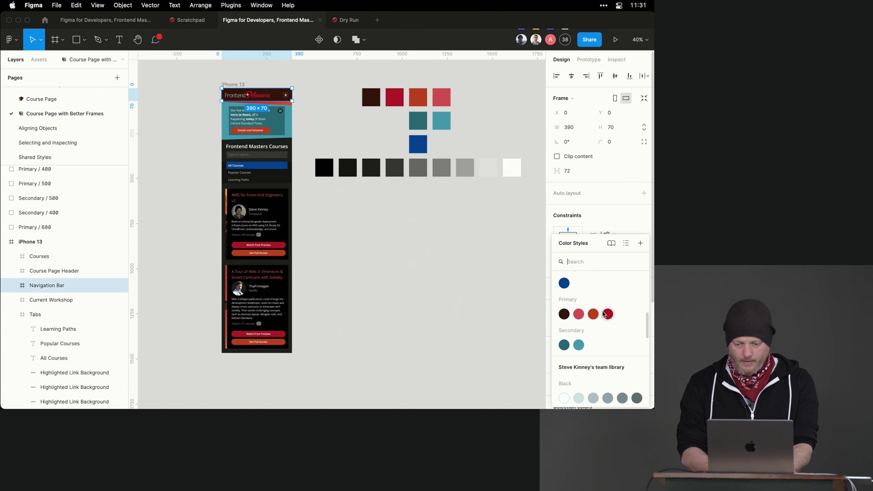
click(565, 313)
click(425, 248)
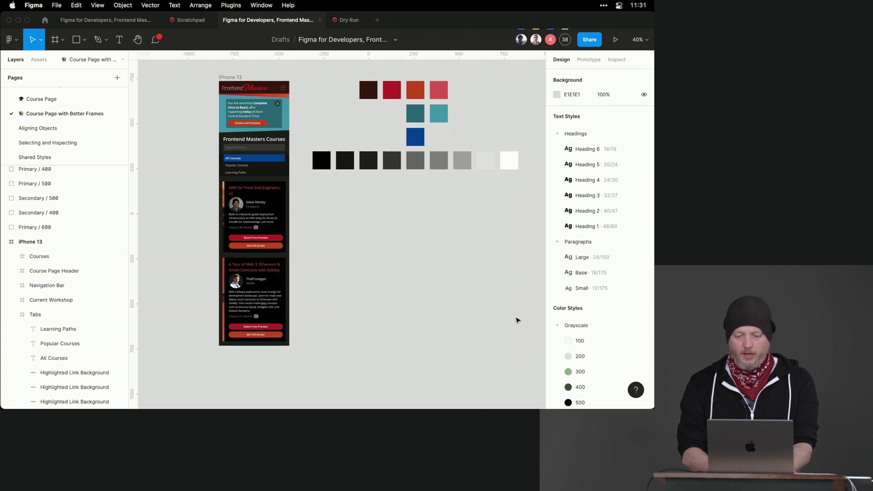
Edit the Secondary 500 colour style, shifting its hue from teal to olive 847C34.
scroll(516, 318, down, 2)
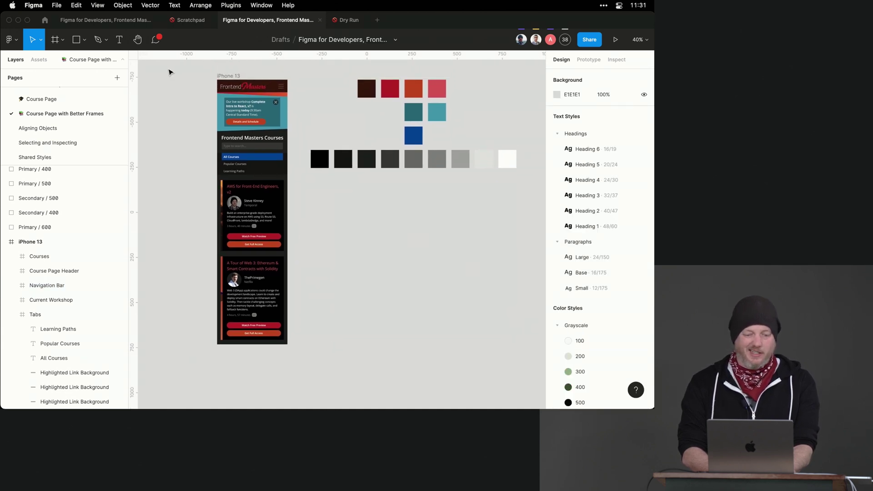
scroll(595, 353, down, 8)
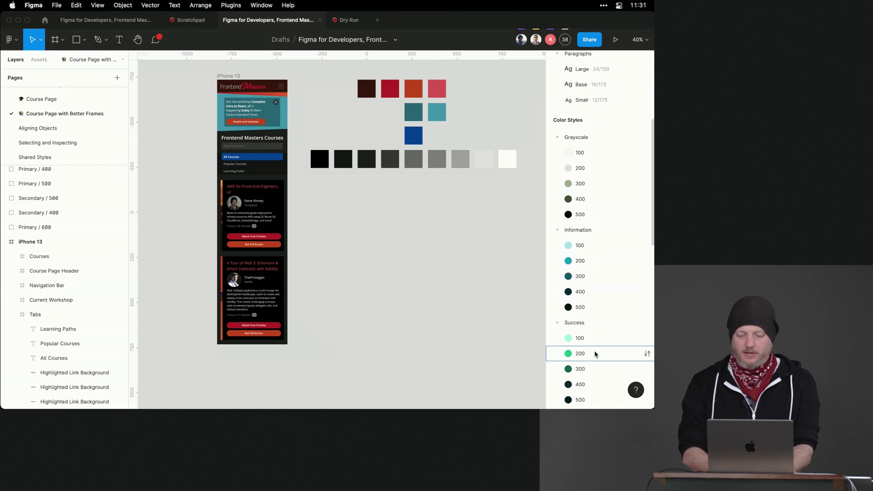
scroll(595, 354, down, 3)
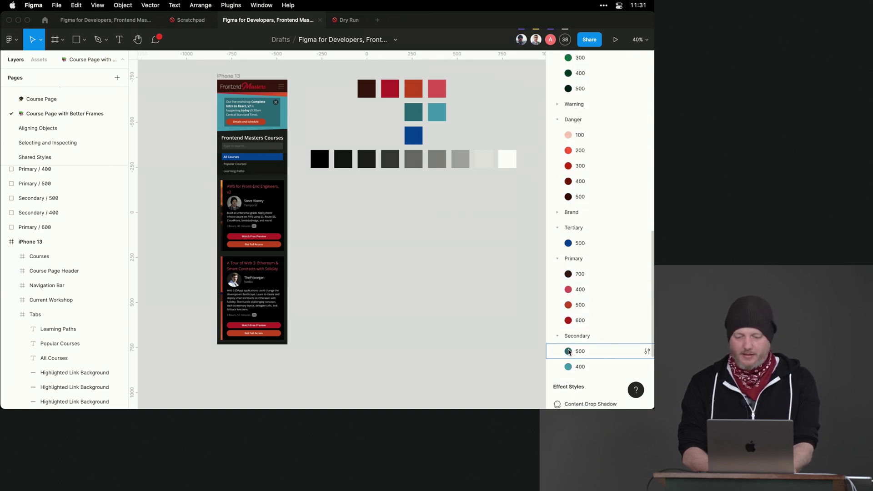
click(570, 353)
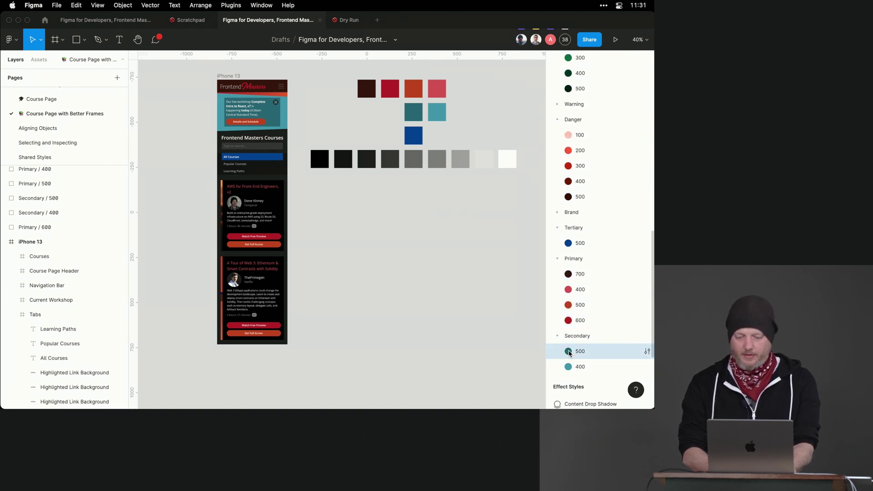
click(647, 351)
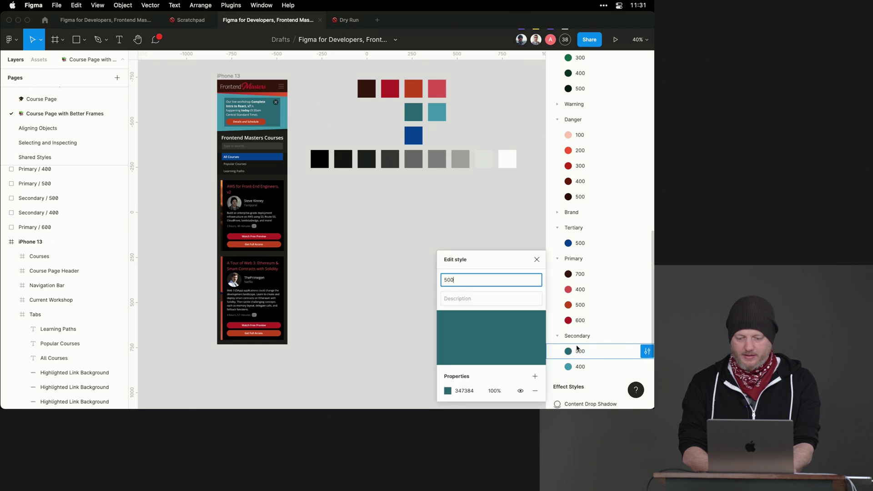
click(448, 391)
drag(376, 302, 368, 305)
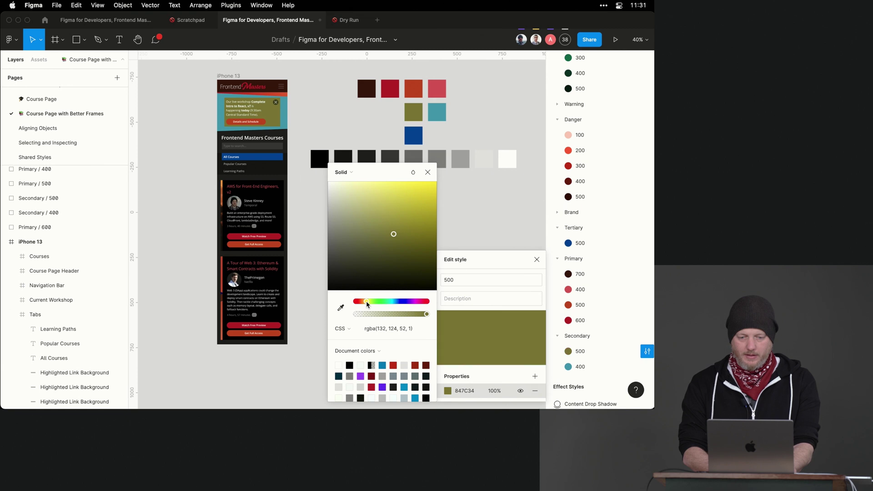
click(574, 351)
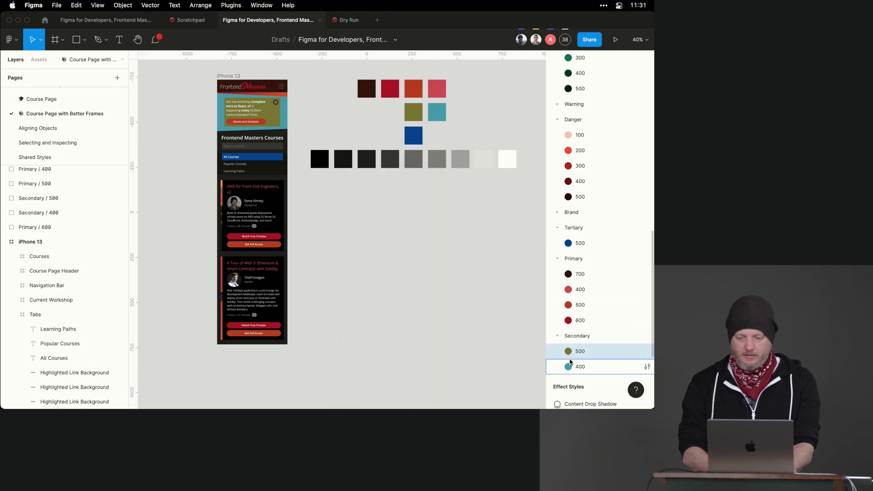
Edit the Secondary 400 colour style to the lighter teal 69A9BA.
click(647, 367)
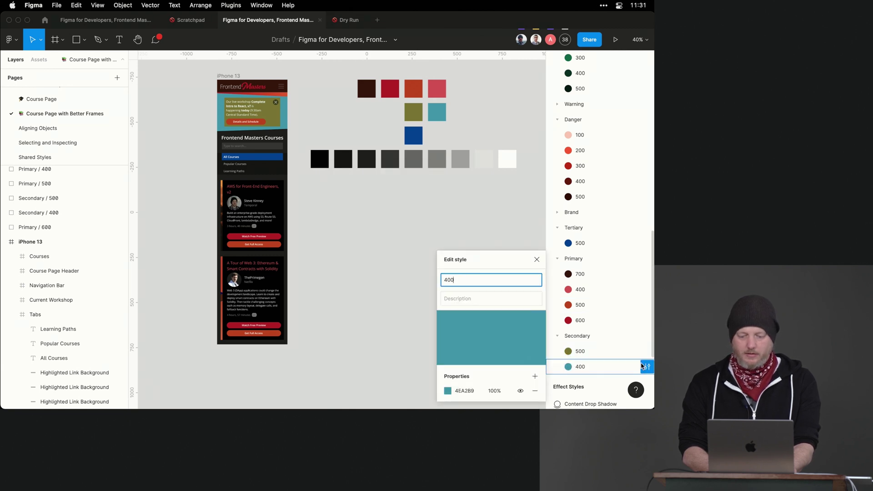
click(448, 394)
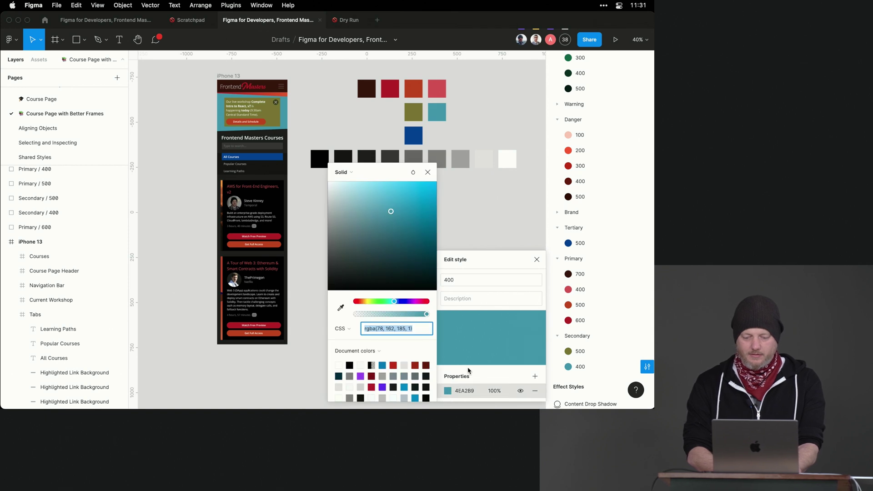
click(418, 268)
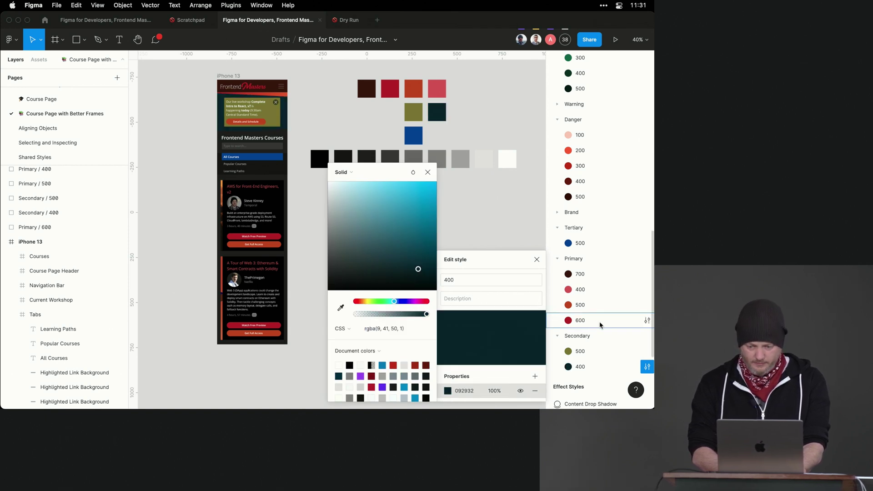
drag(394, 256, 376, 216)
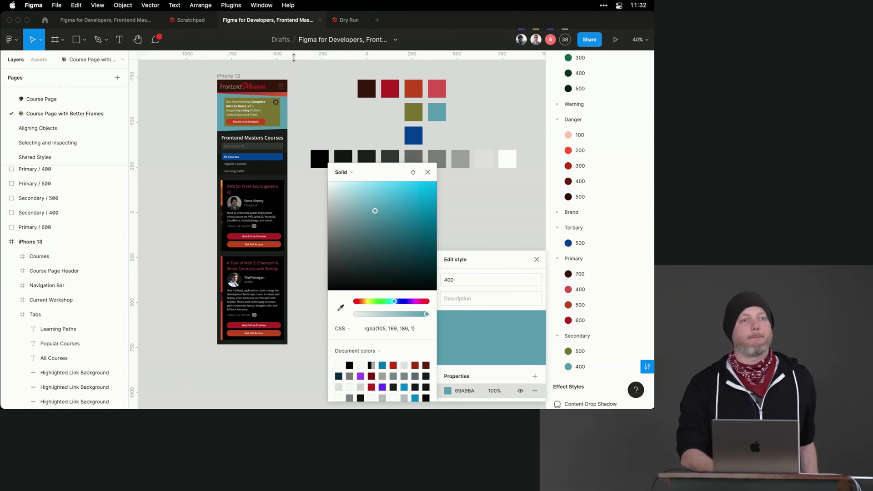
click(191, 109)
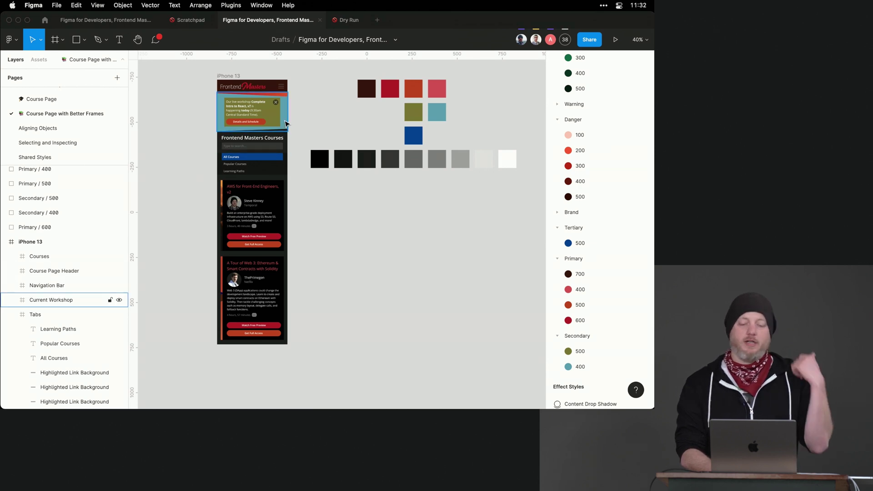
click(285, 122)
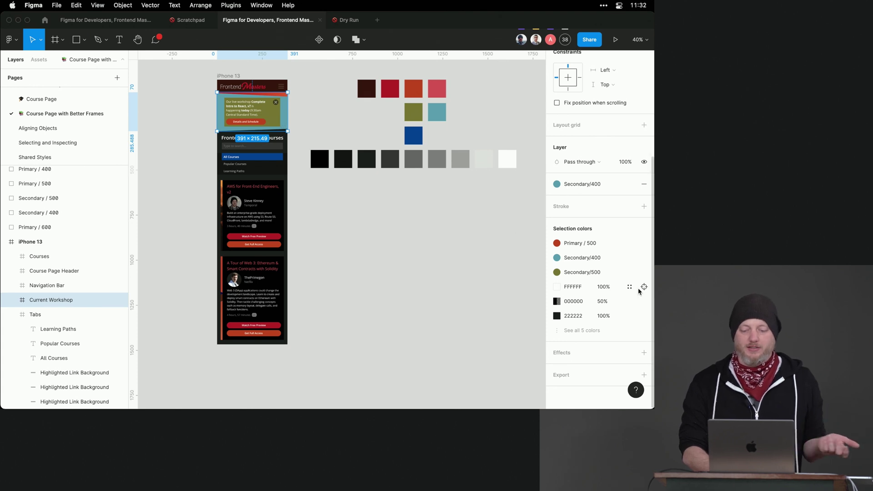
click(567, 246)
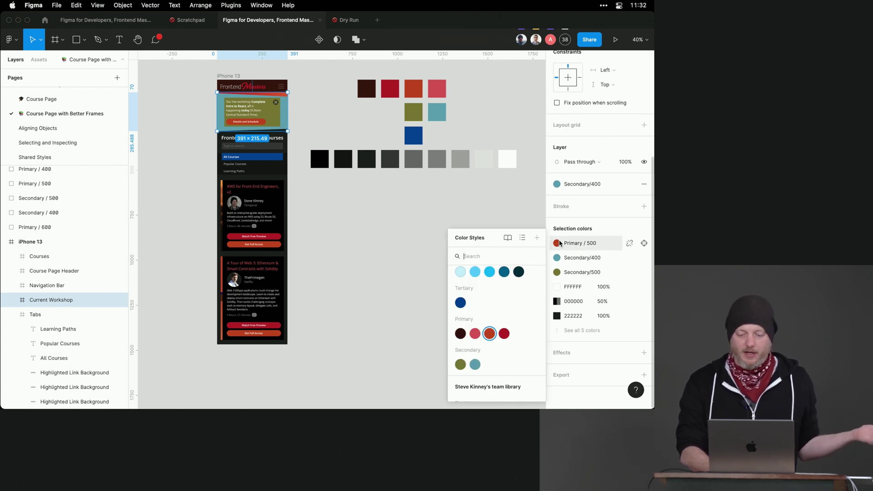
click(491, 341)
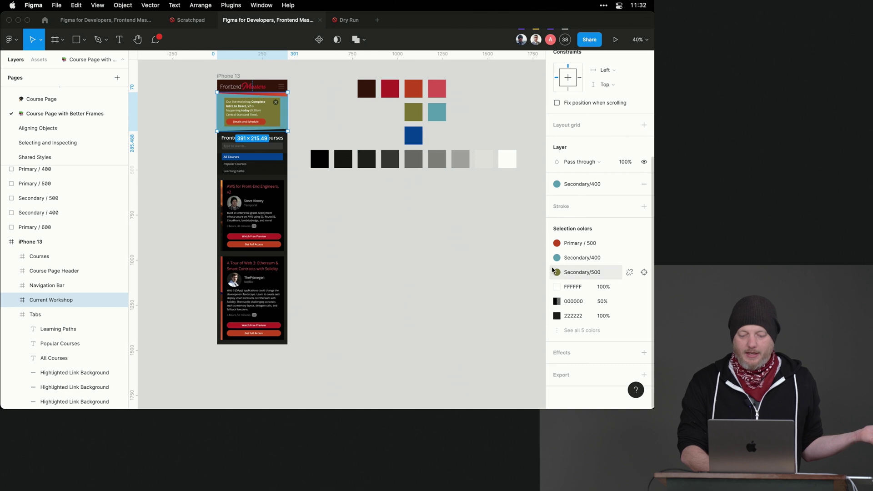
scroll(598, 85, up, 5)
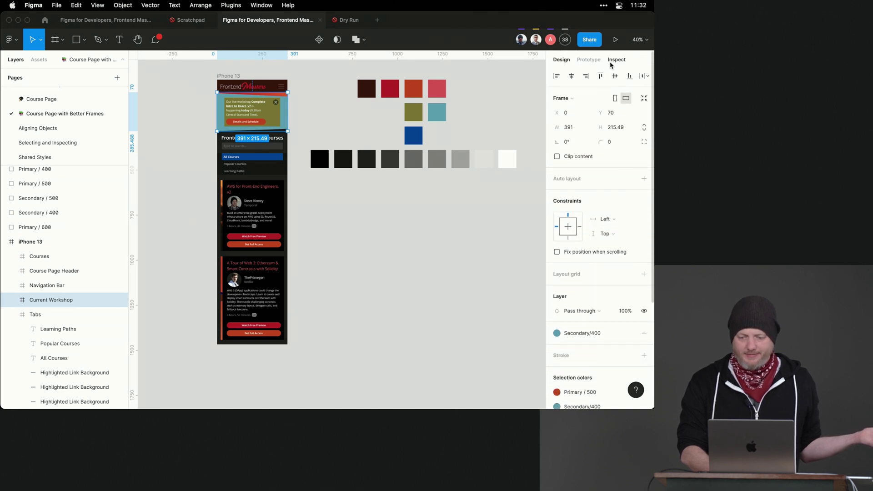
click(617, 59)
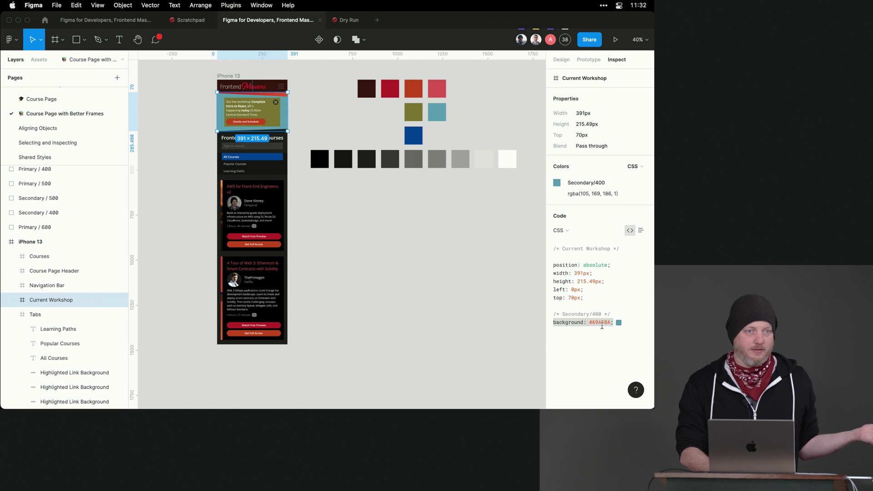
Open the Inspect Colors format list for Current Workshop and close it, keeping CSS.
mouse_move(599, 199)
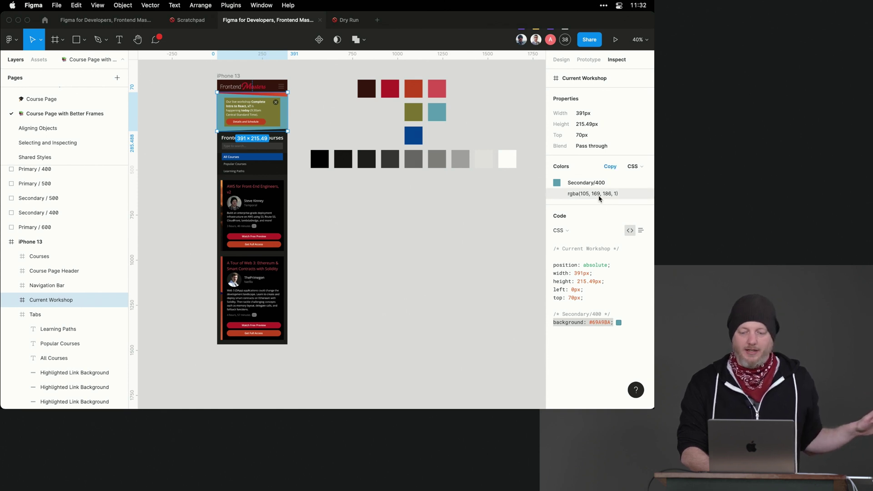
click(632, 167)
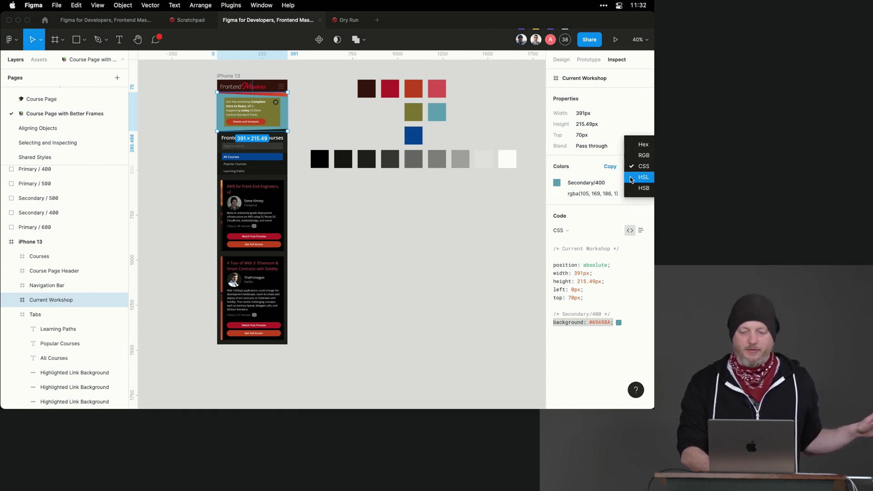
click(436, 263)
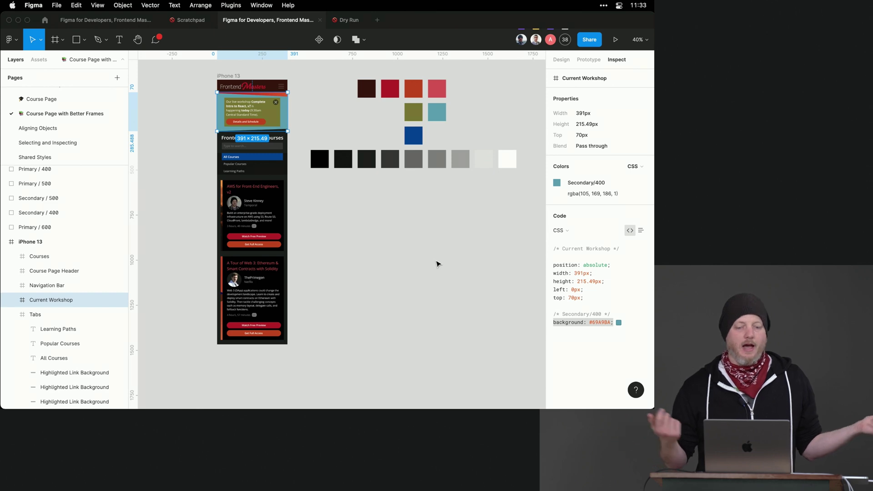
key(super+Tab)
scroll(387, 160, down, 5)
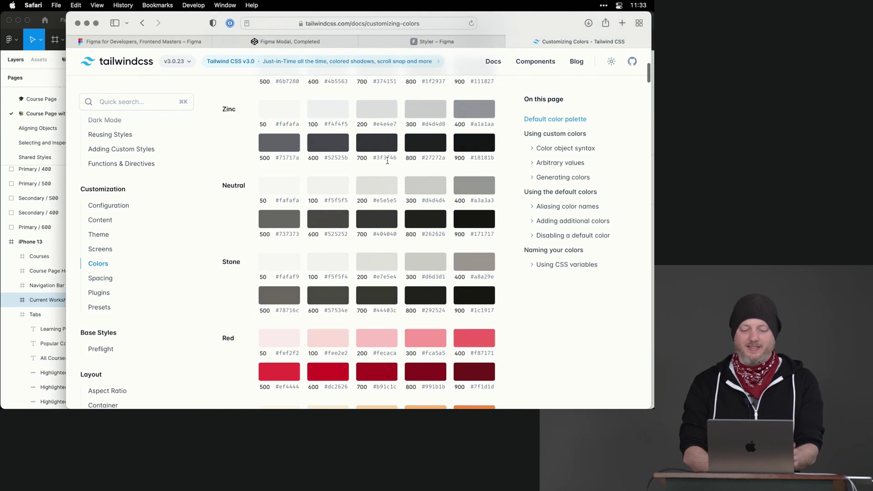
scroll(388, 160, down, 10)
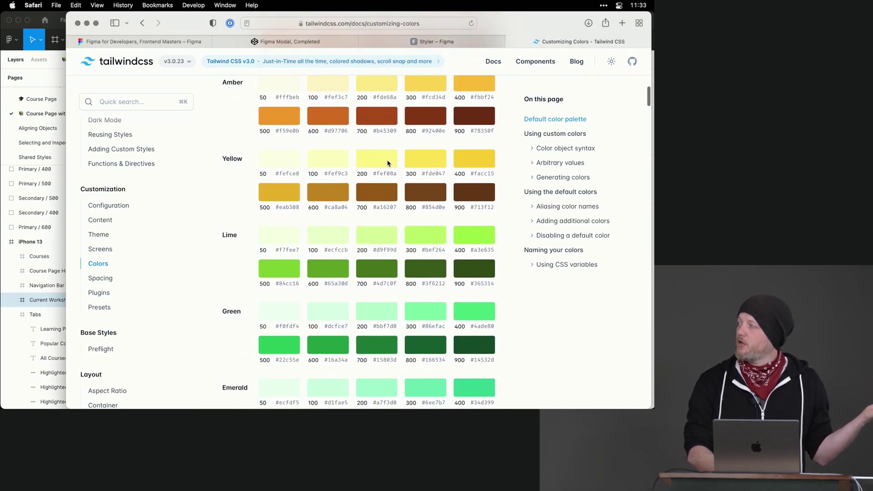
scroll(388, 163, down, 3)
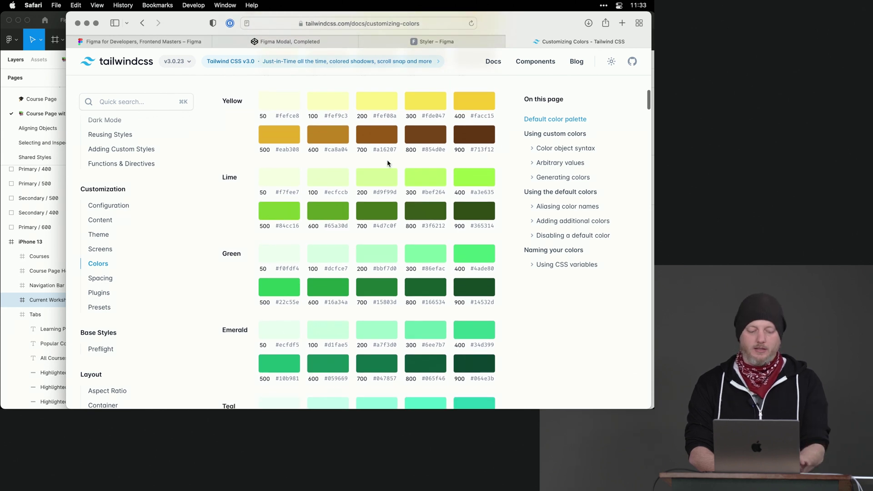
key(super+Tab)
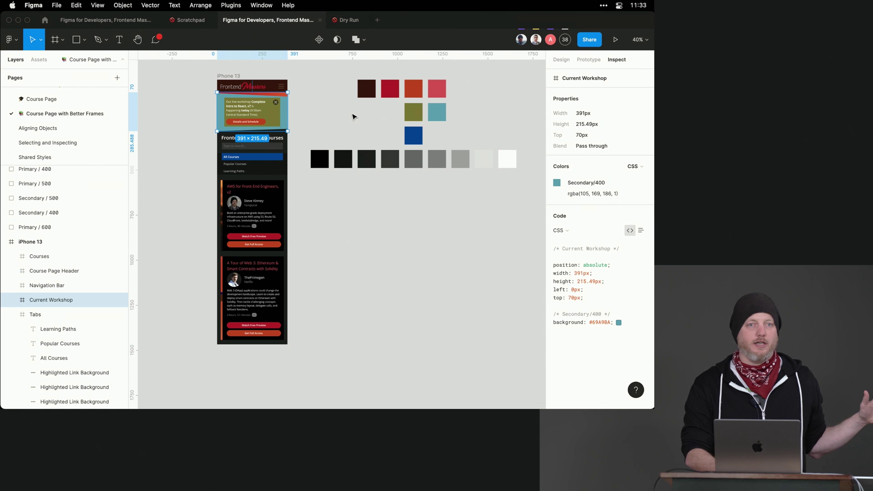
Select the orange, teal and blue swatches and drop copies of them further down.
click(346, 117)
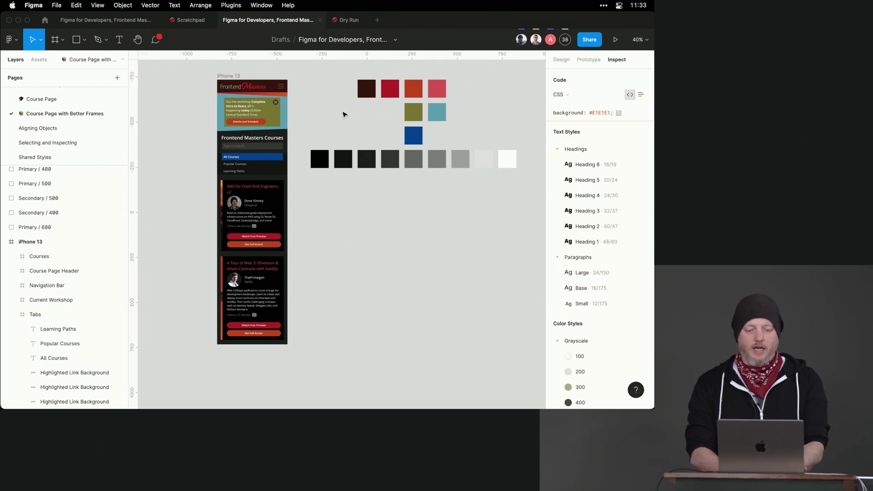
key(super+z)
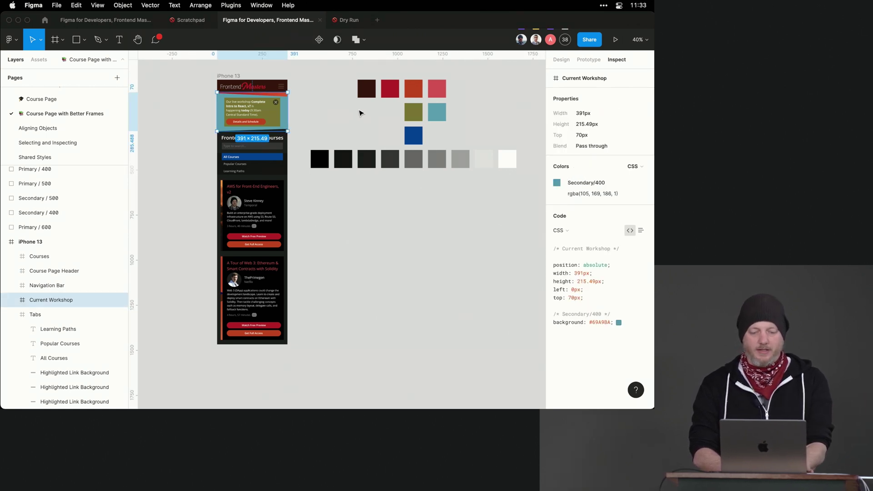
click(360, 113)
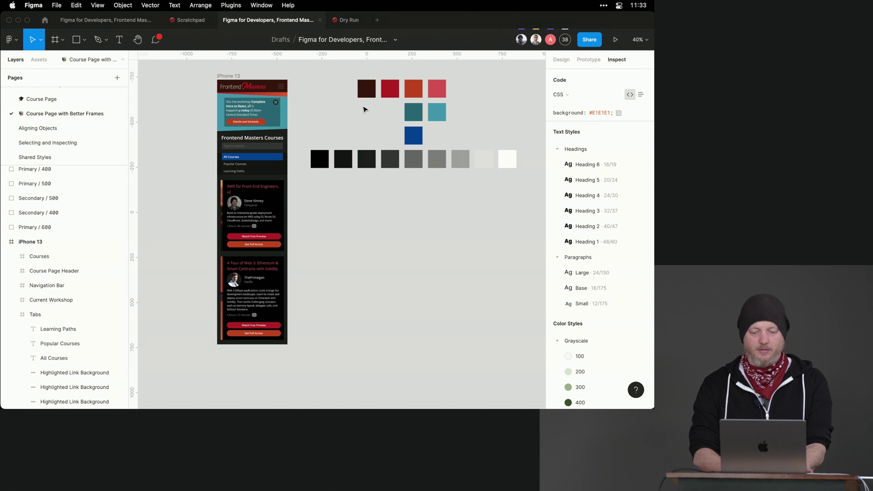
drag(414, 71, 405, 276)
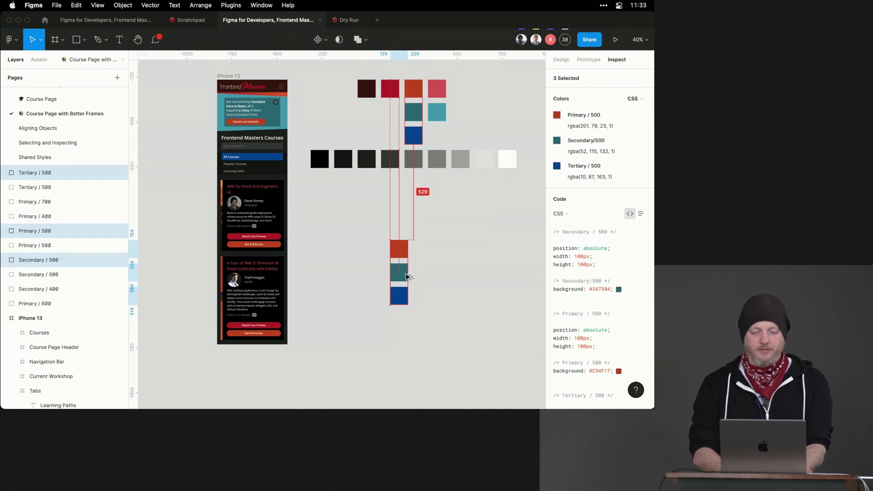
click(365, 230)
Select the three copied swatches and launch the UI Color Palette plugin on them.
drag(365, 226, 457, 368)
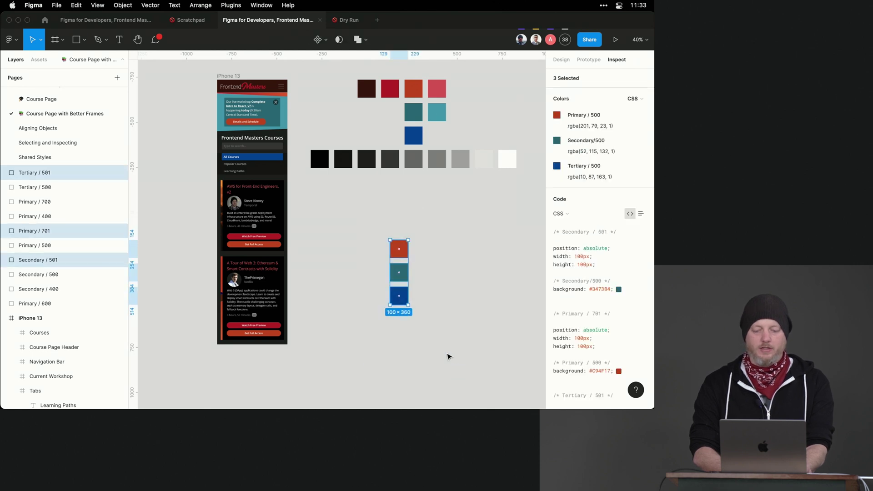
right_click(405, 256)
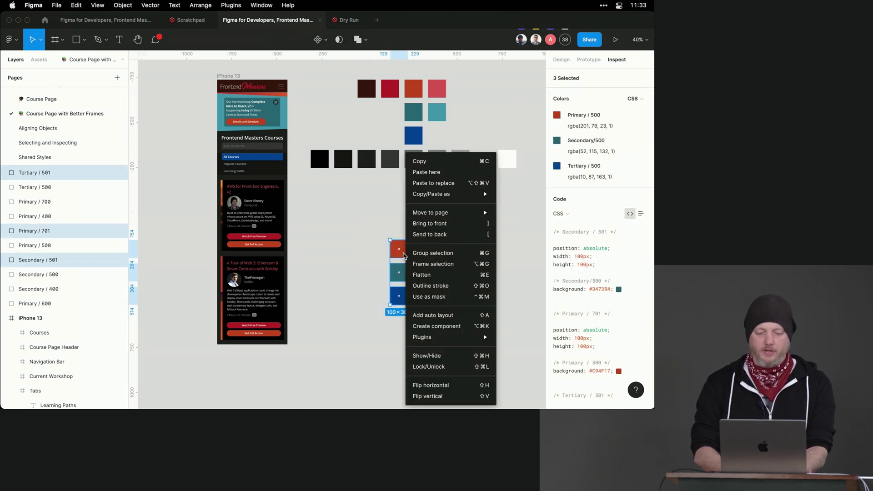
mouse_move(409, 339)
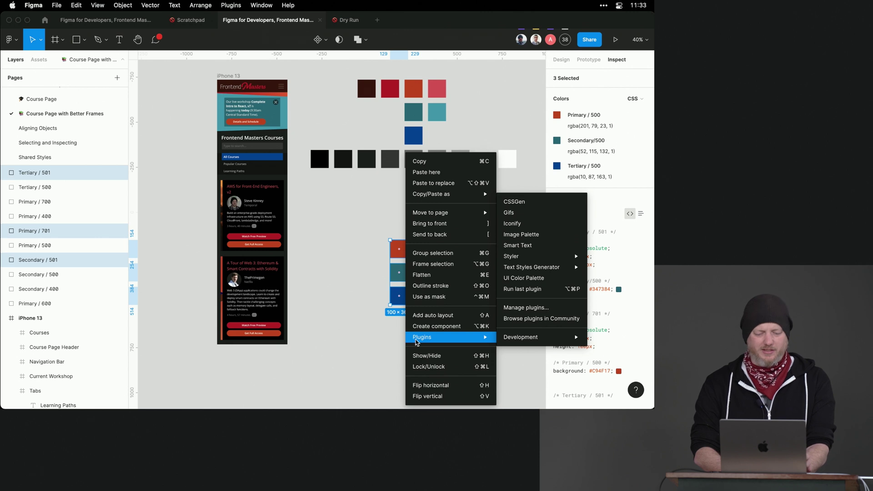
click(526, 278)
mouse_move(461, 303)
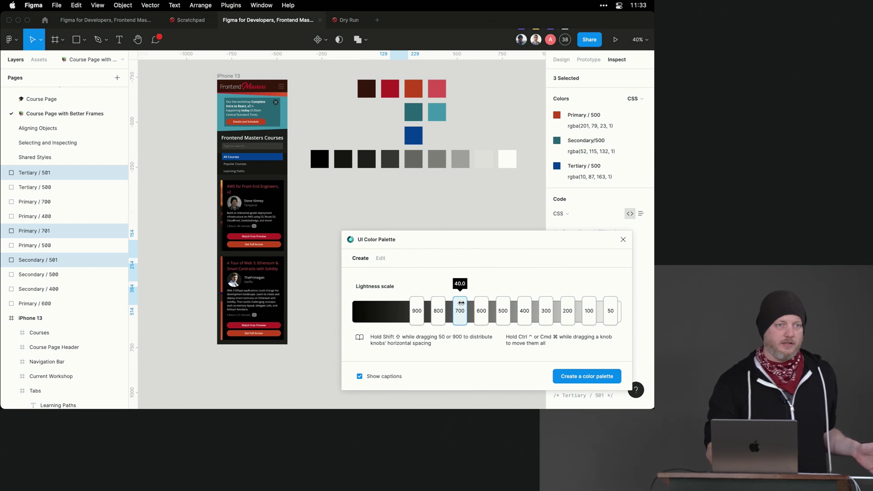
mouse_move(422, 310)
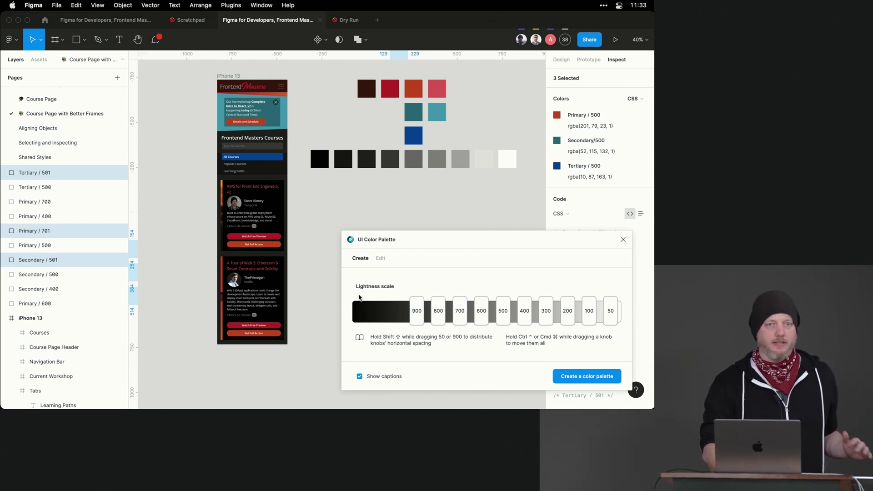
Build the 1640×592 palette of teal, orange and blue ramps, then create 30 local colour styles.
click(592, 376)
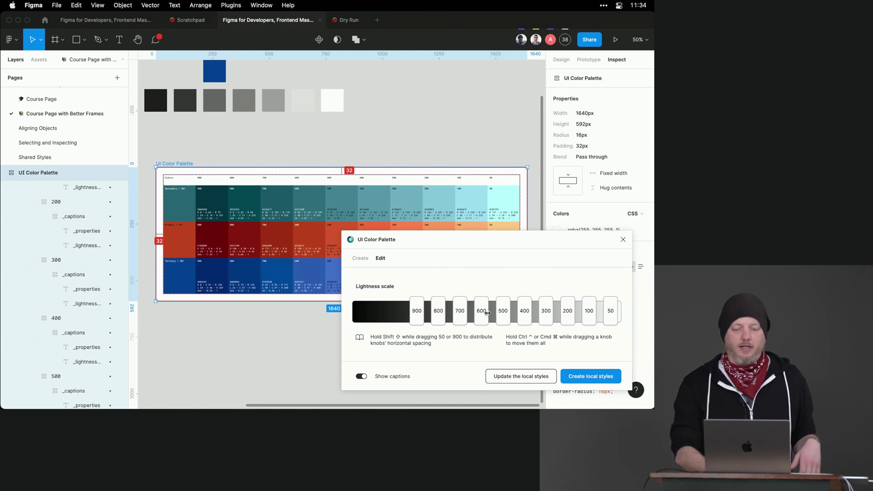
click(511, 381)
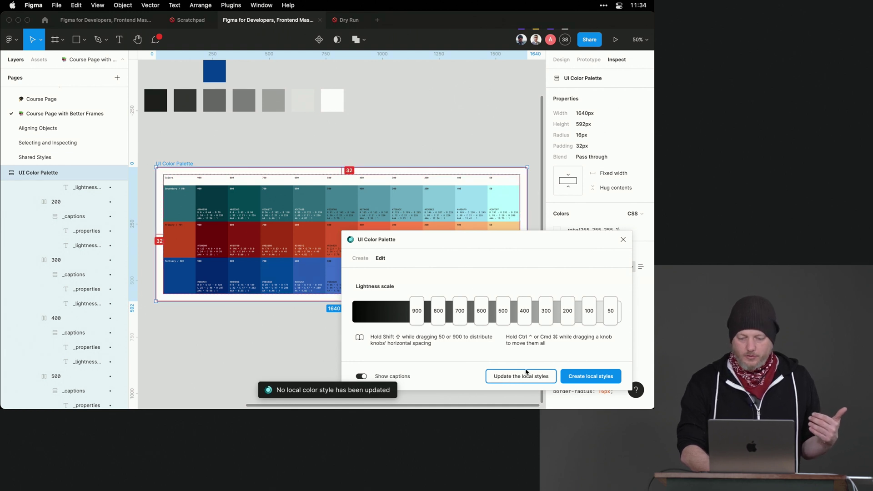
click(593, 382)
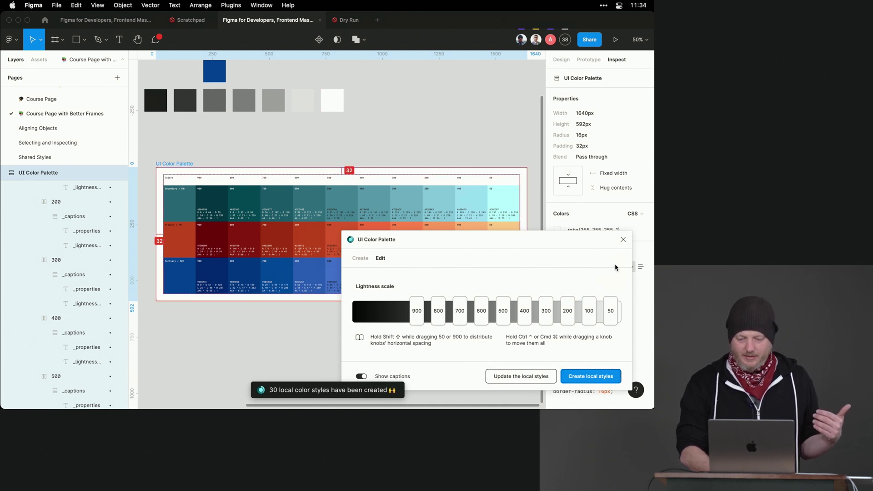
click(623, 239)
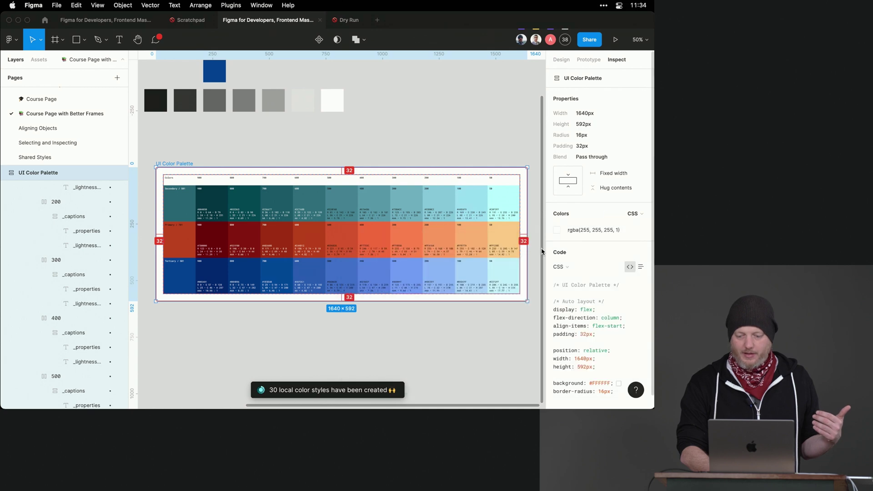
Deselect the palette and collapse, then re-expand, the Tertiary / 501 color style group.
click(464, 123)
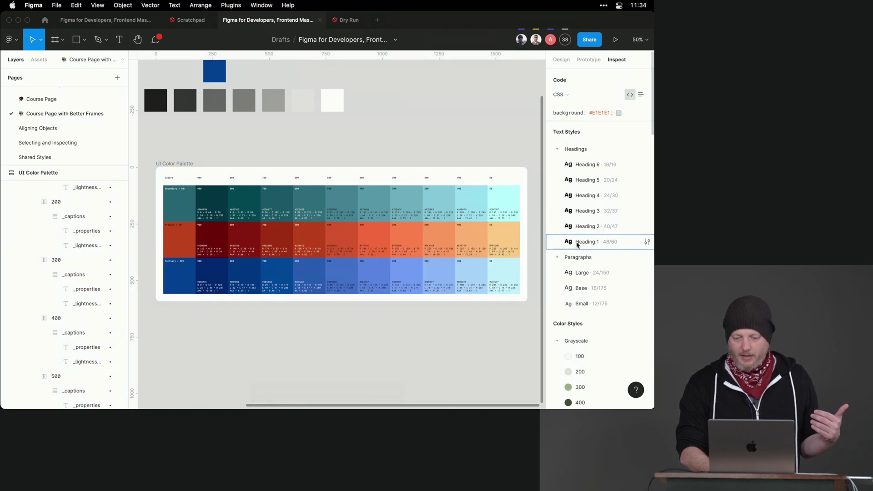
scroll(576, 243, down, 5)
scroll(577, 244, down, 10)
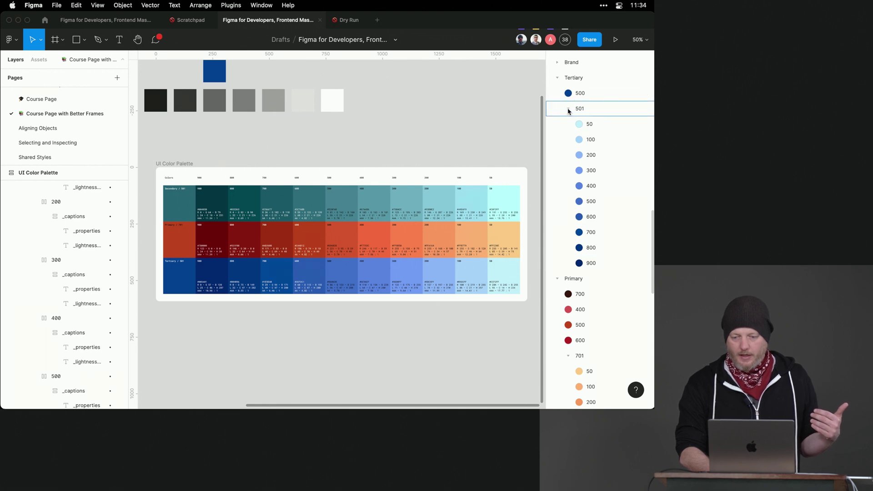
click(568, 109)
click(568, 109)
Scroll through the color styles list to review the Primary, Secondary and Tertiary 501 ramps.
scroll(569, 104, up, 3)
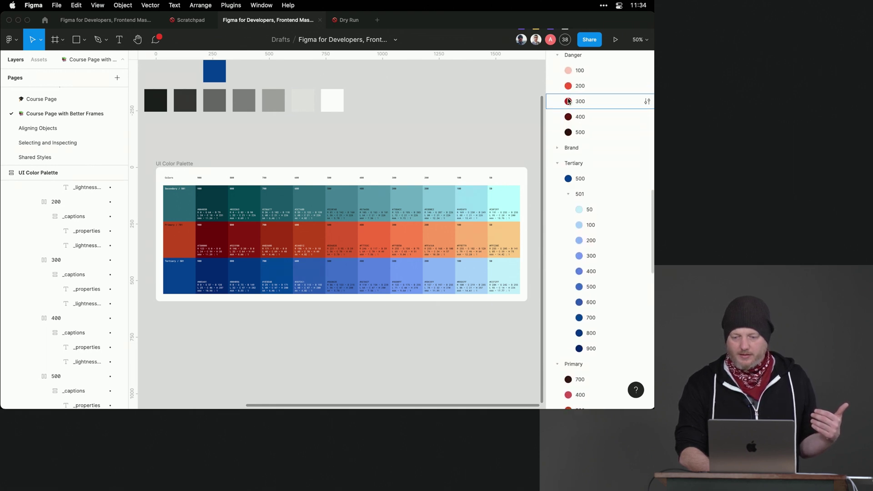
scroll(561, 150, up, 5)
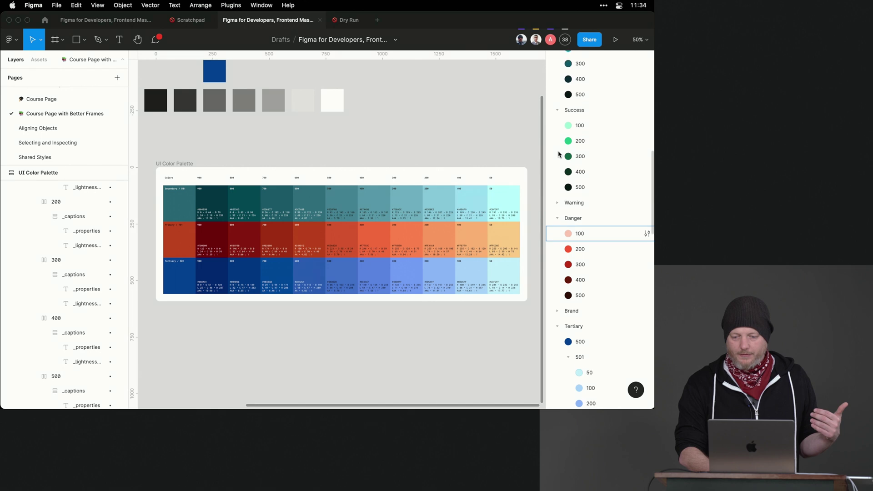
scroll(559, 154, up, 5)
scroll(558, 154, down, 10)
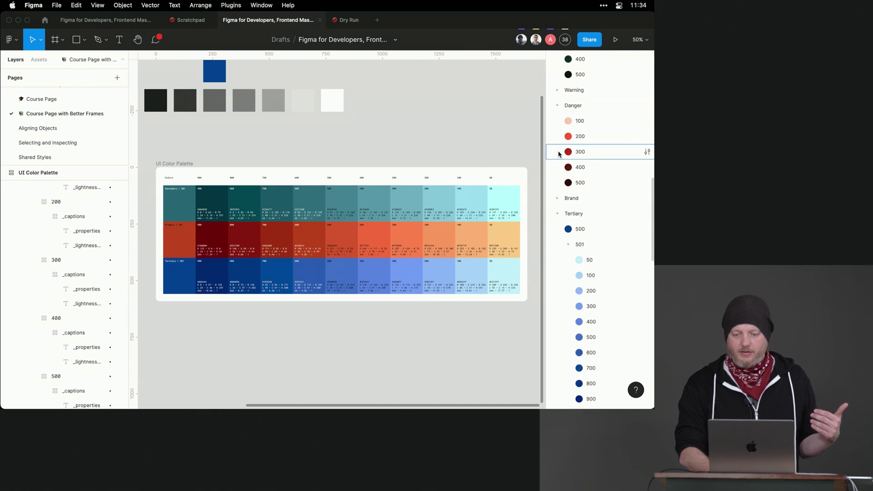
scroll(558, 154, down, 1)
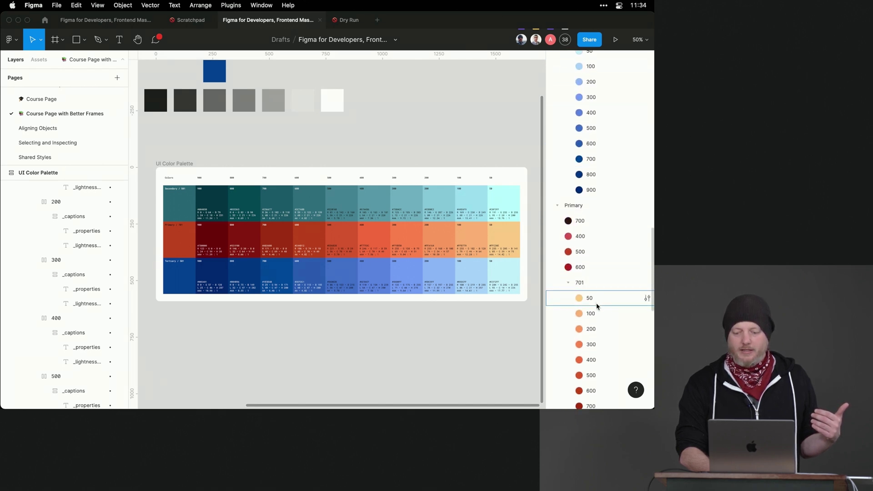
scroll(486, 323, left, 2)
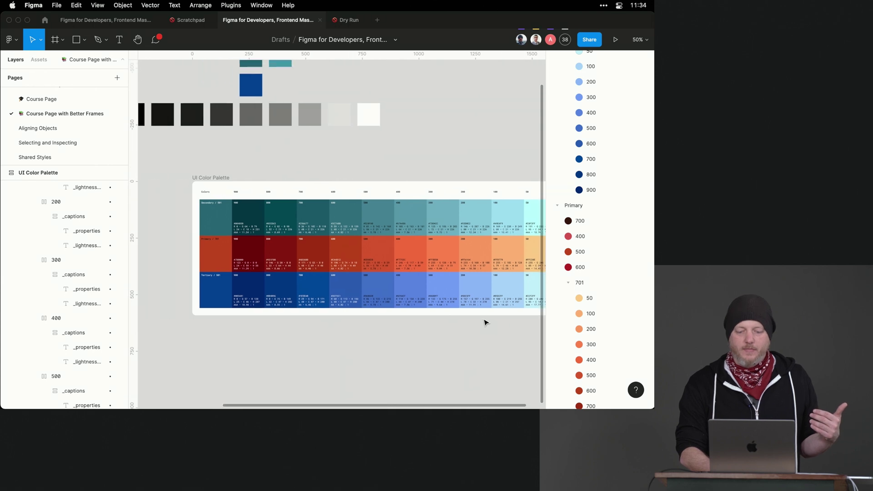
scroll(594, 214, up, 3)
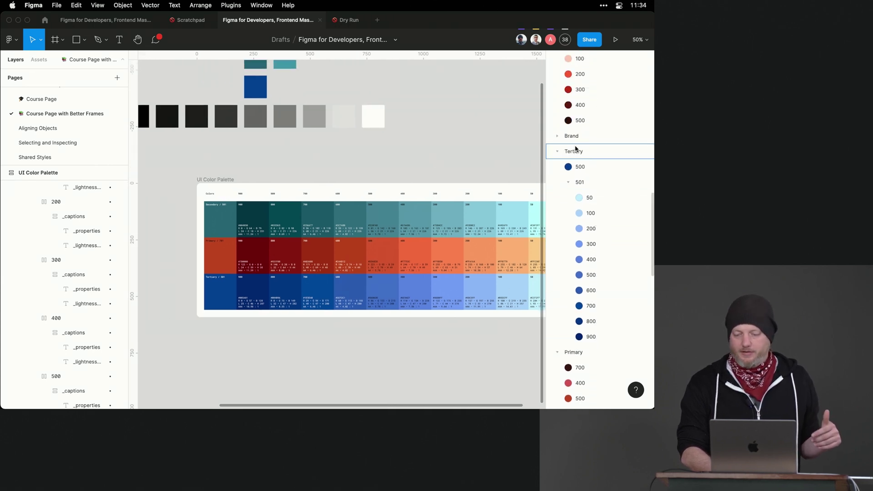
scroll(576, 148, down, 10)
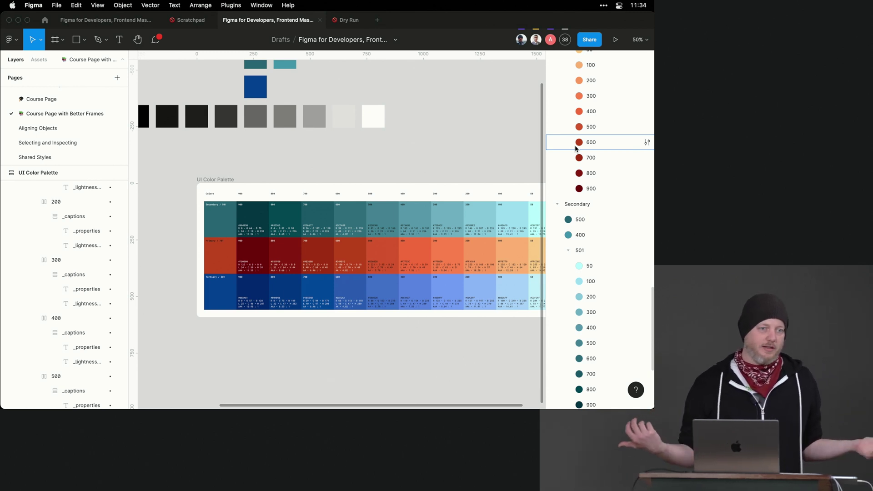
scroll(91, 136, down, 3)
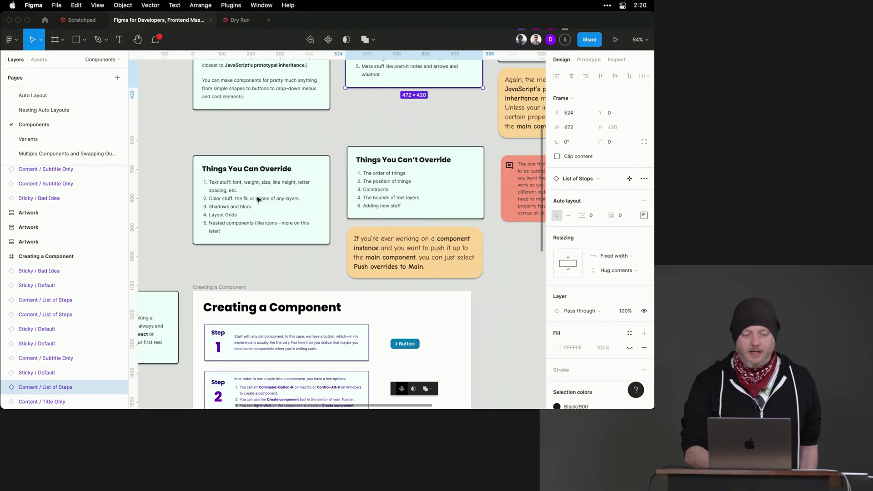
scroll(257, 198, left, 2)
scroll(257, 198, down, 1)
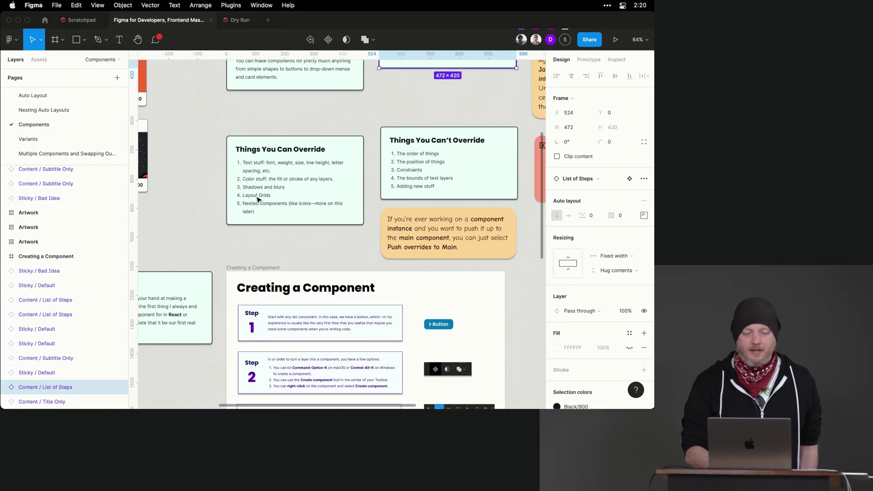
ctrl+scroll(258, 199, up, 5)
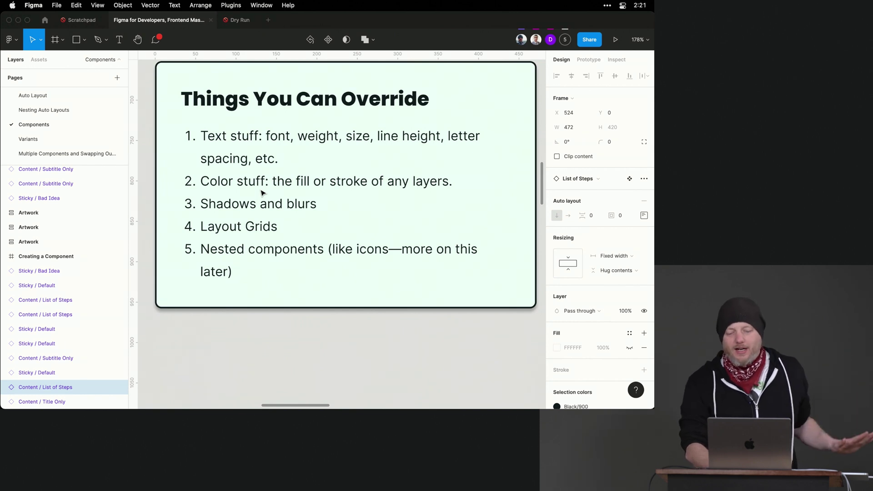
scroll(343, 193, right, 5)
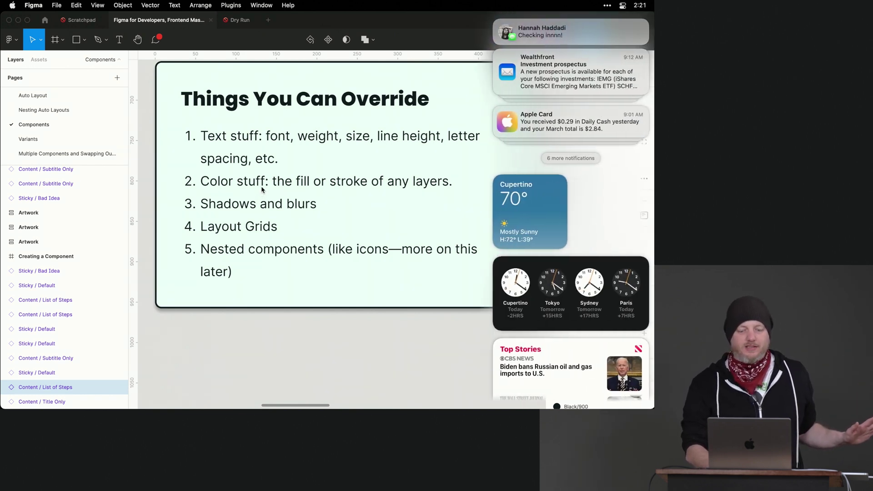
scroll(343, 193, left, 5)
click(478, 375)
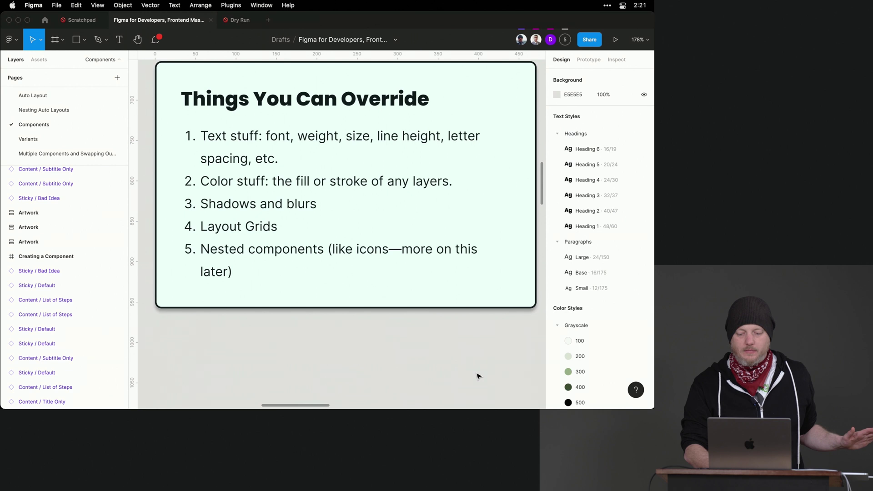
scroll(479, 376, right, 10)
scroll(477, 375, right, 5)
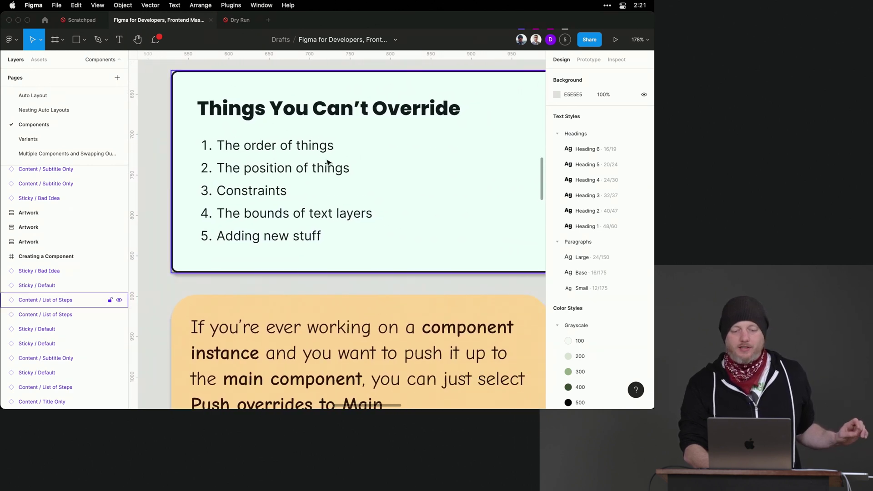
click(339, 114)
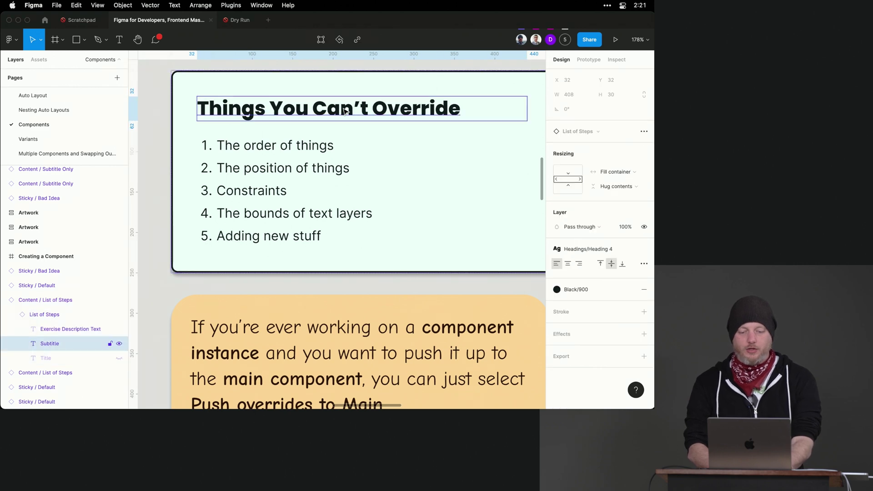
mouse_move(345, 112)
mouse_down()
mouse_move(343, 135)
mouse_move(342, 120)
mouse_up()
click(342, 120)
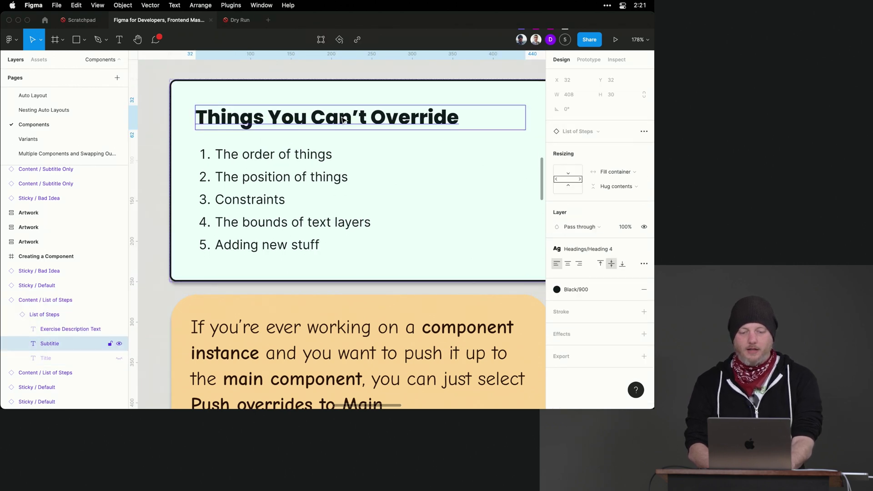
key(super+z)
key(super+z)
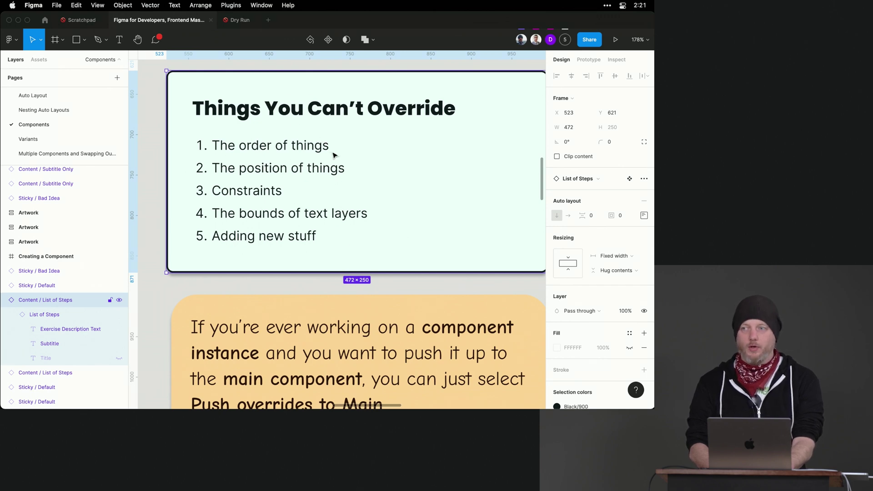
double_click(371, 113)
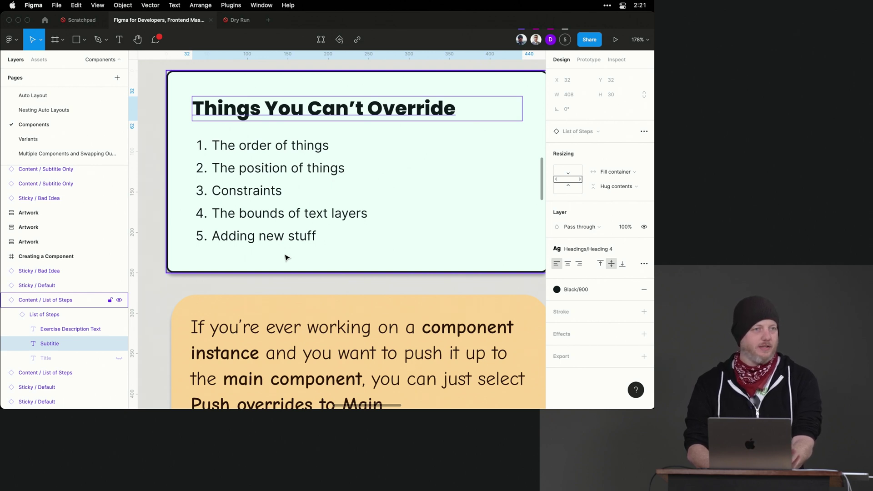
scroll(286, 257, right, 3)
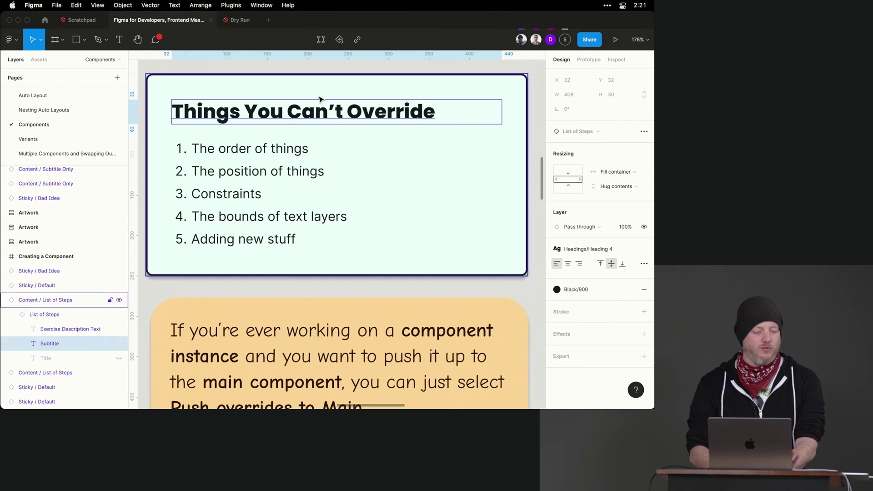
click(430, 291)
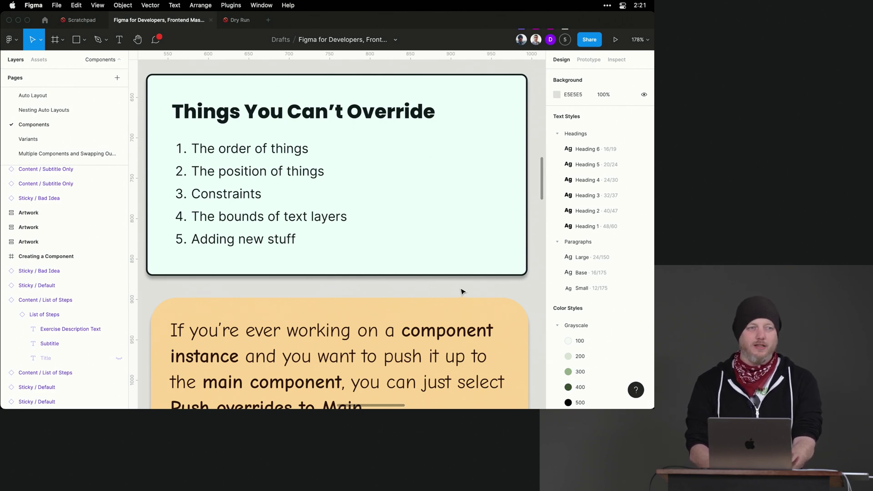
scroll(461, 292, down, 1)
scroll(461, 291, right, 1)
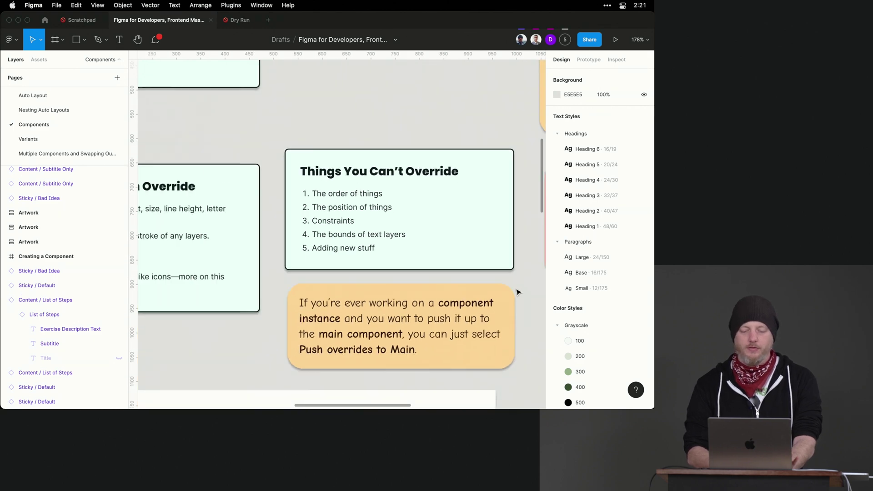
scroll(517, 293, down, 10)
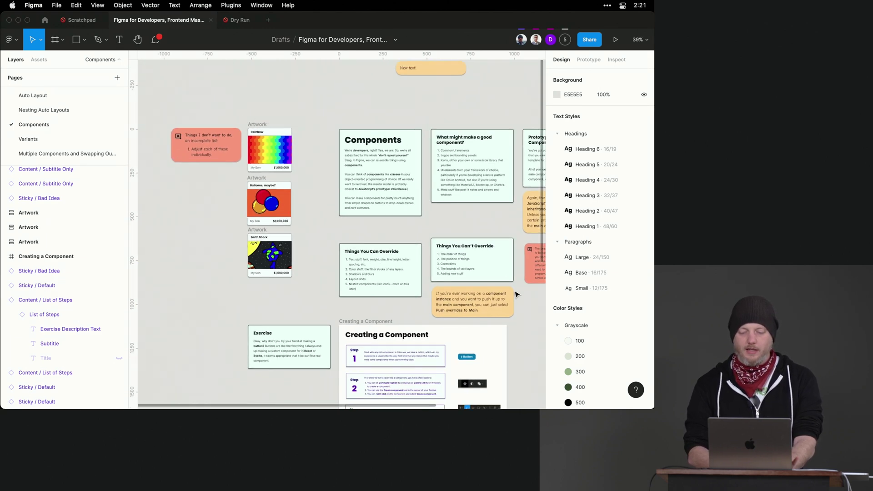
scroll(257, 137, left, 2)
scroll(257, 137, up, 1)
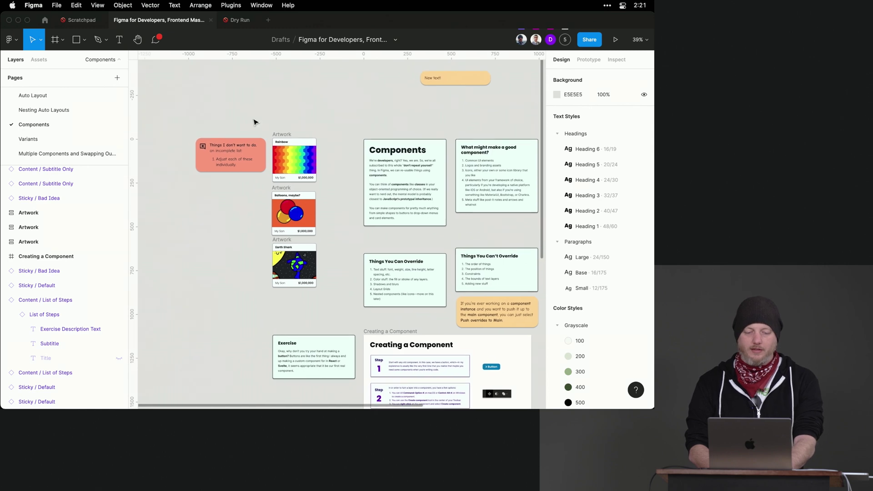
Zoom in and marquee-select the Rainbow artwork card's Artwork frame.
scroll(311, 163, up, 4)
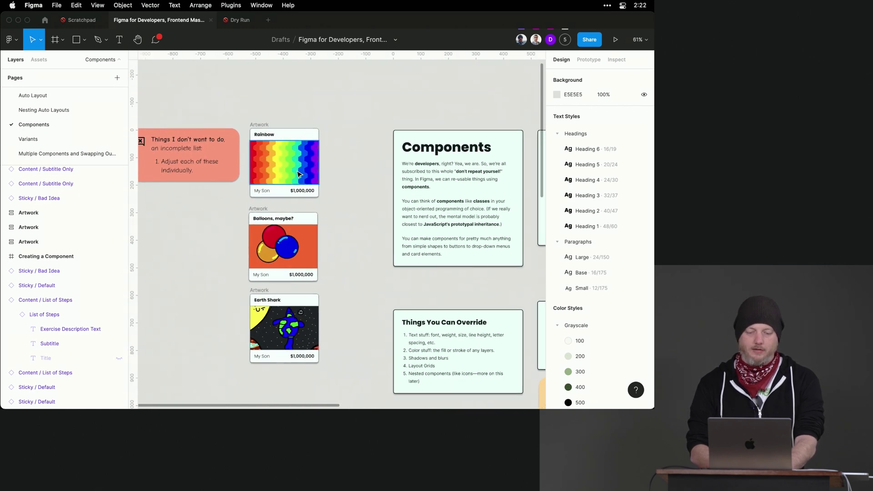
scroll(299, 174, up, 5)
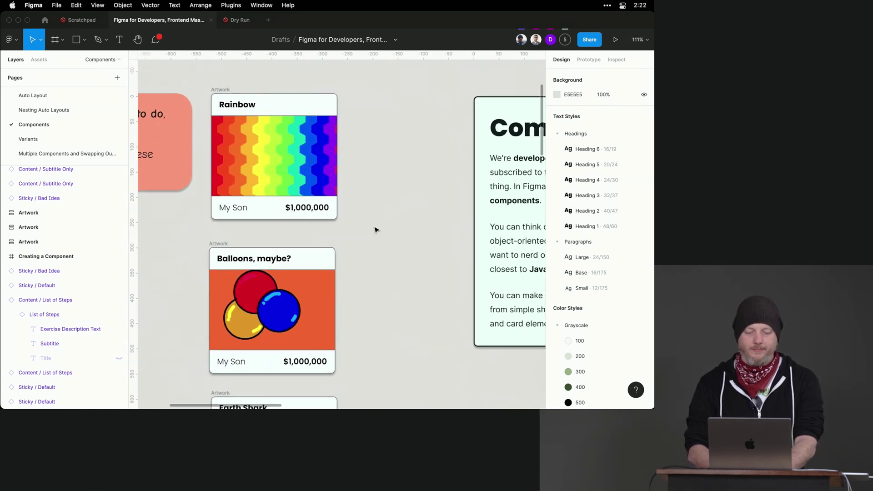
drag(376, 230, 196, 85)
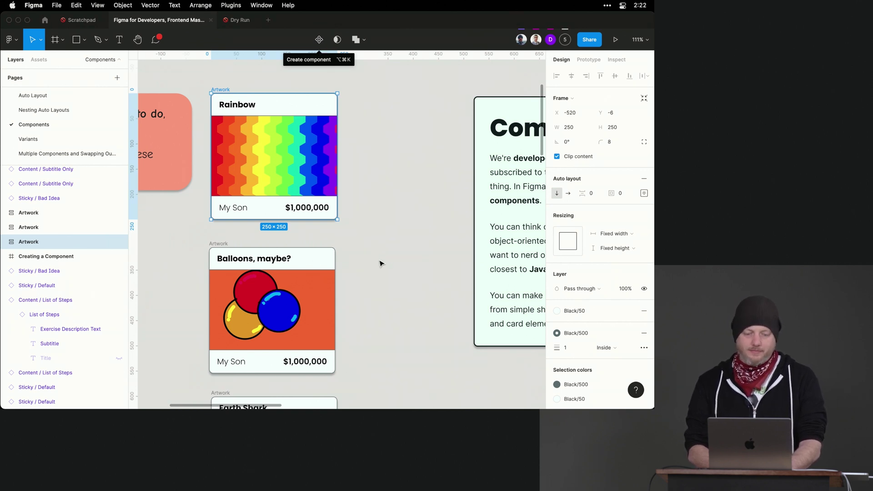
click(355, 234)
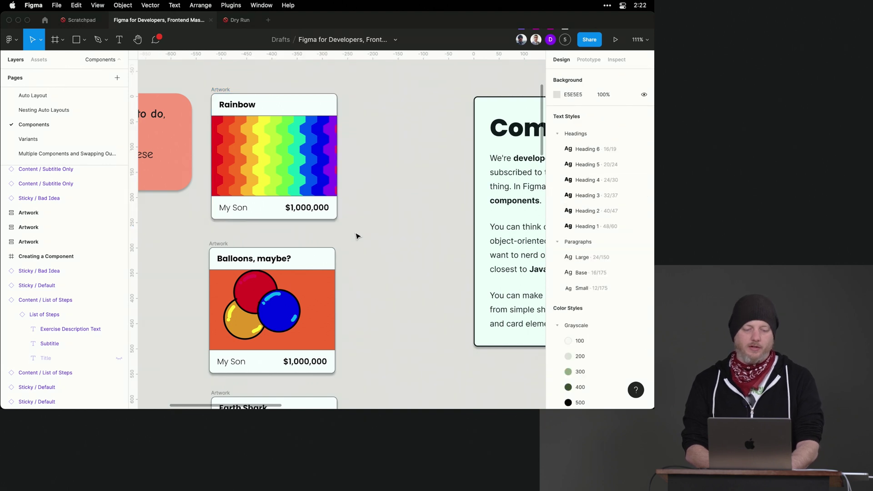
drag(355, 233, 203, 87)
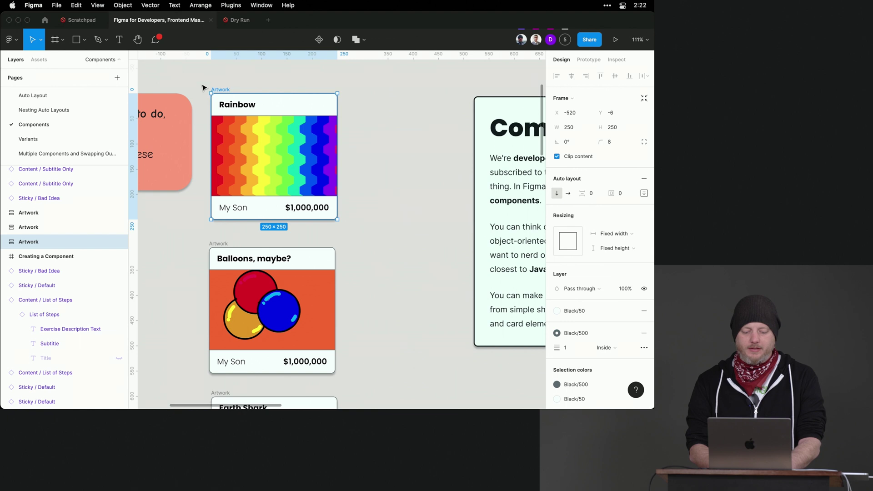
Make the Rainbow card an Artwork component with Option+Cmd+K and list it in Assets.
key(super+alt+k)
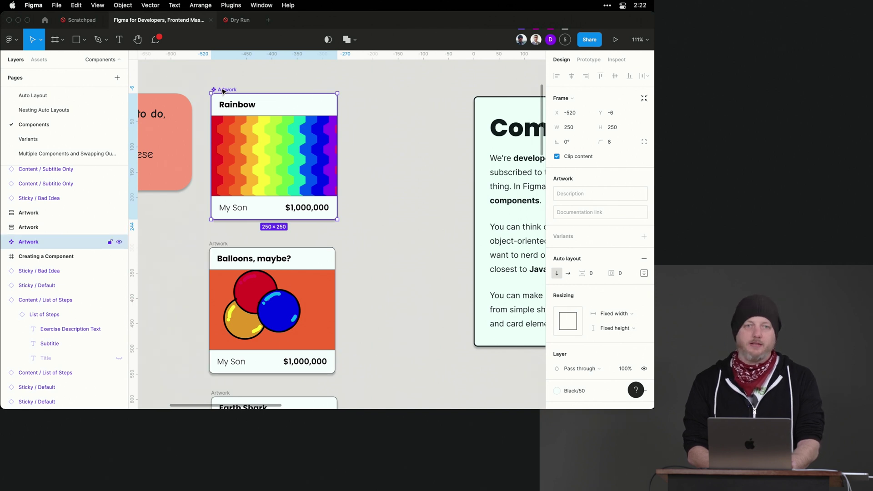
click(39, 60)
scroll(71, 116, up, 2)
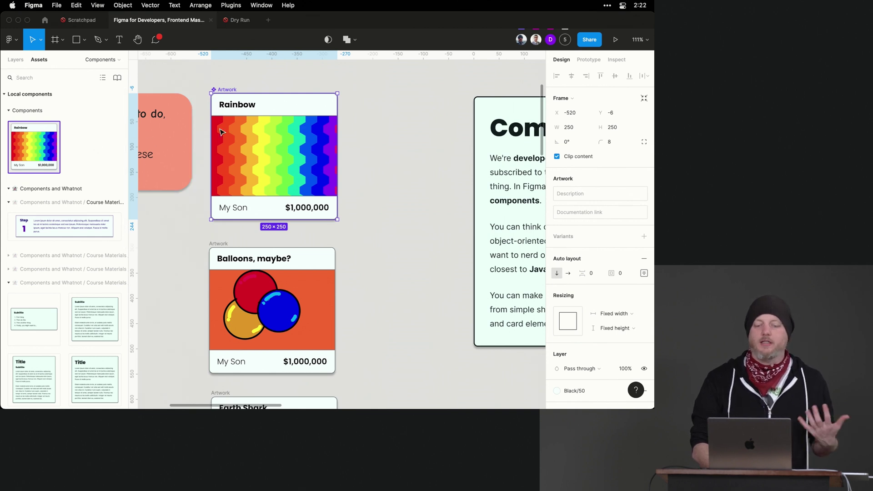
scroll(221, 132, up, 5)
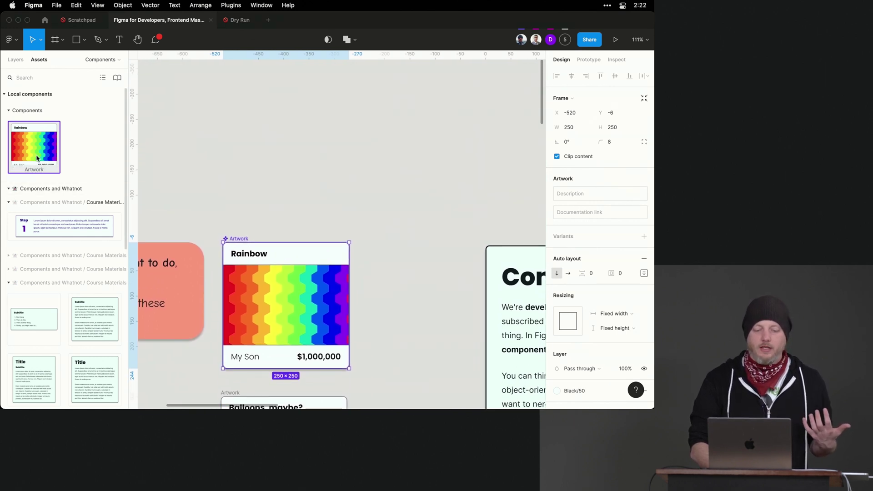
Place two Rainbow instances on the canvas and set the main component's corner radius to 32.
drag(37, 148, 293, 145)
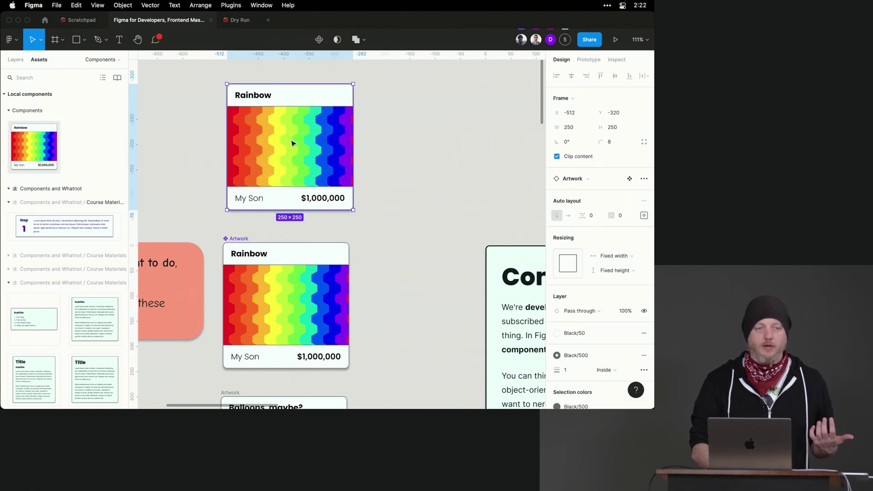
drag(39, 153, 453, 147)
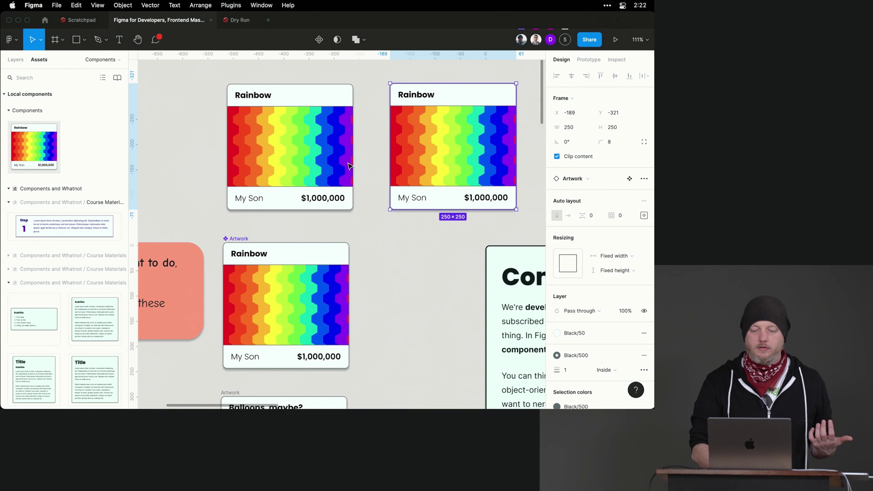
click(319, 252)
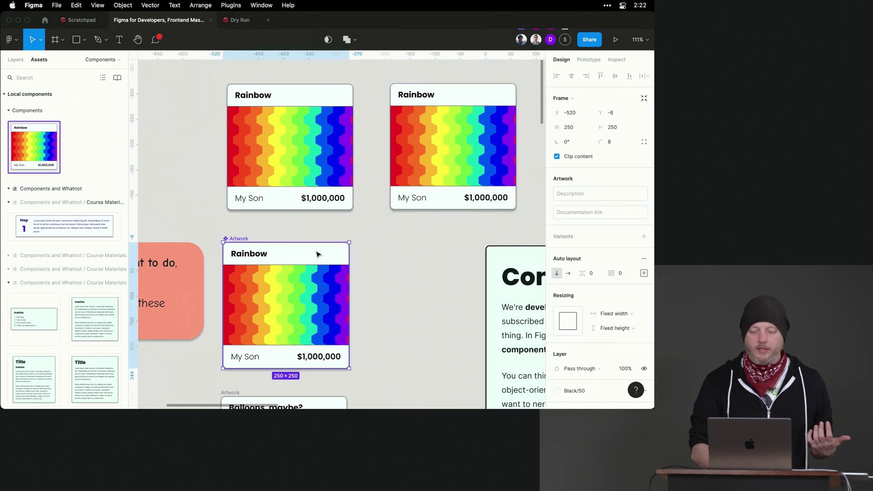
click(610, 143)
text(32)
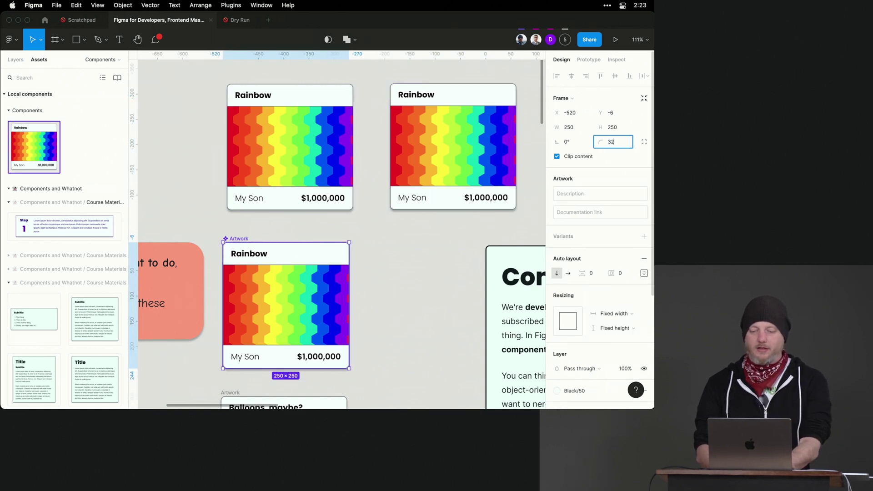
key(Return)
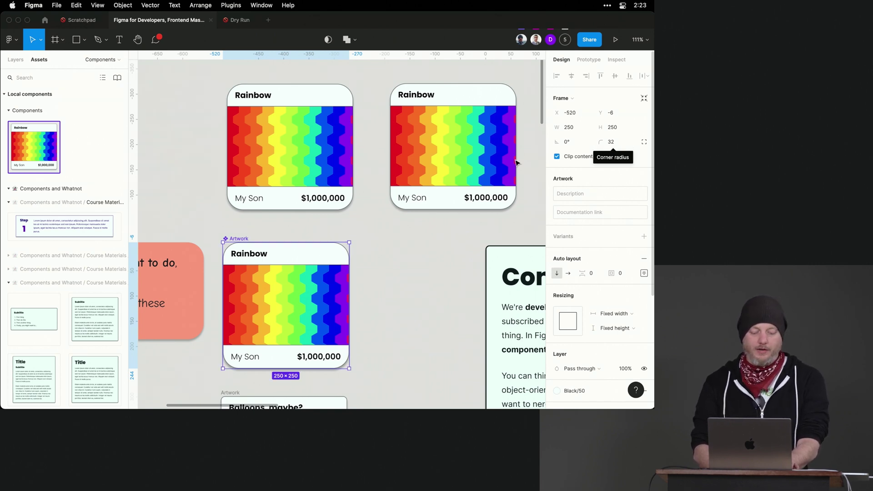
Override the top-right Rainbow instance's title to 'Lots of Colors'.
click(427, 97)
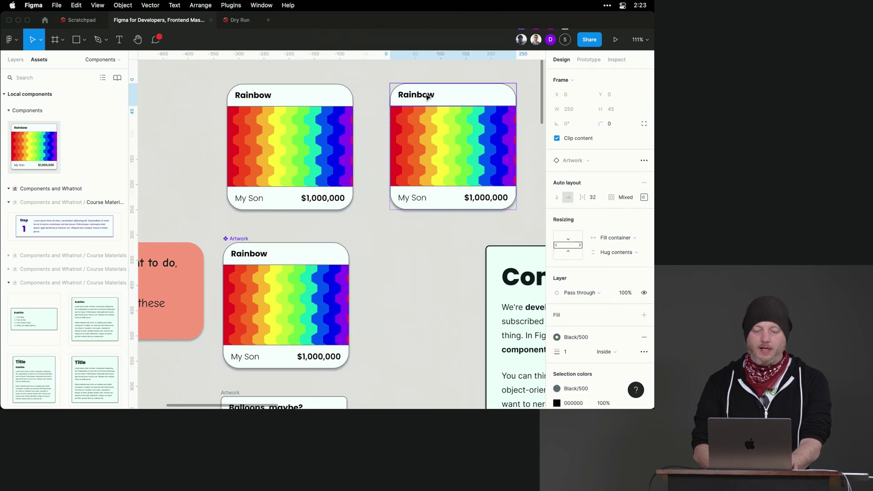
double_click(426, 94)
double_click(425, 93)
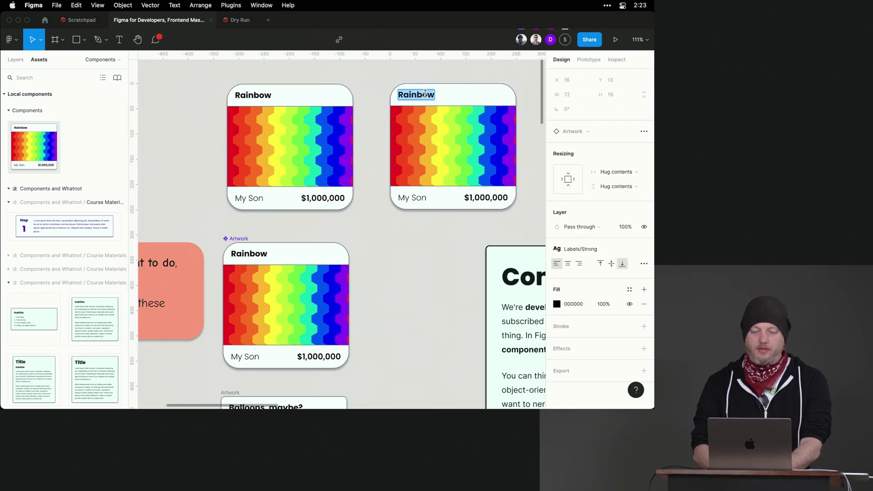
text(Lots of Colors)
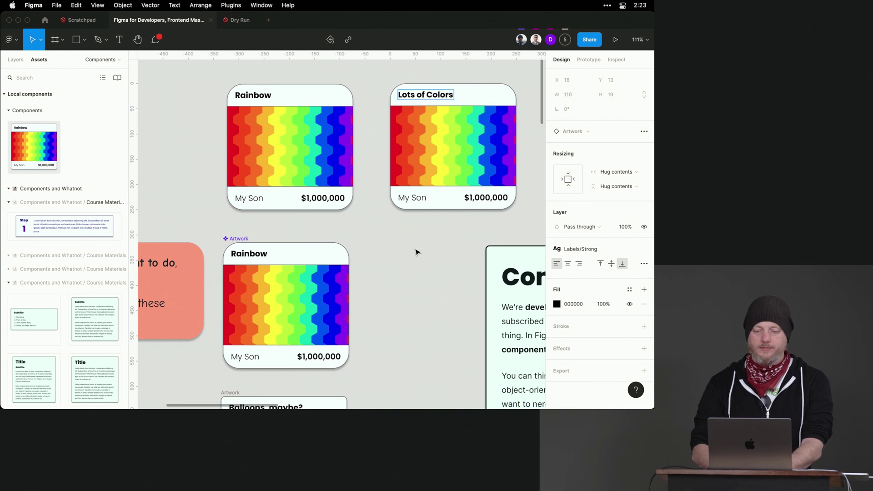
key(Escape)
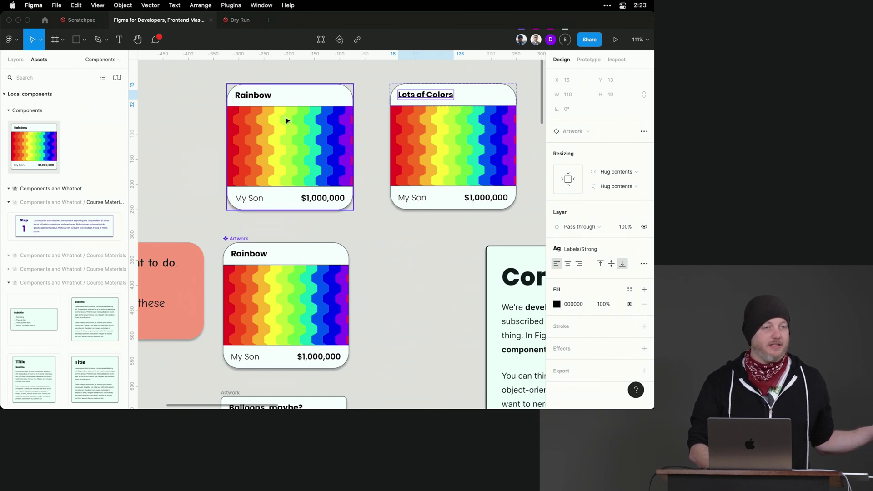
Append '!' to the main Artwork card's title so it reads 'Rainbow!'.
click(259, 254)
double_click(258, 254)
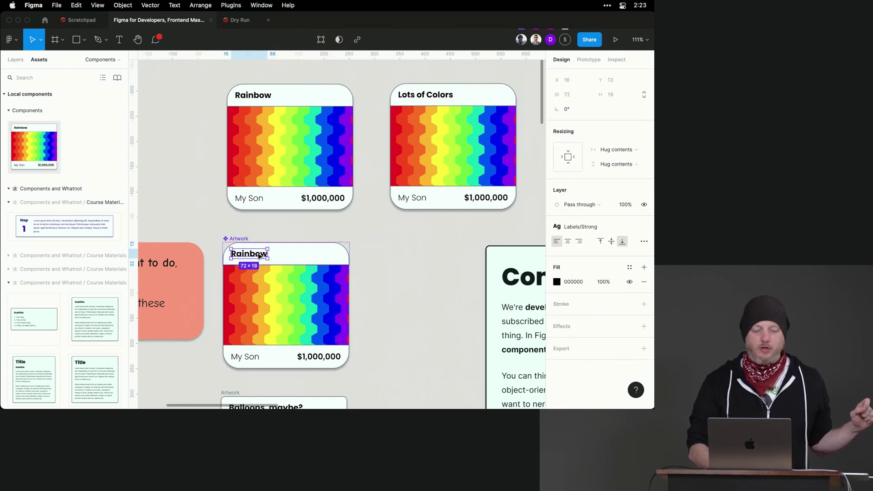
double_click(257, 253)
key(Right)
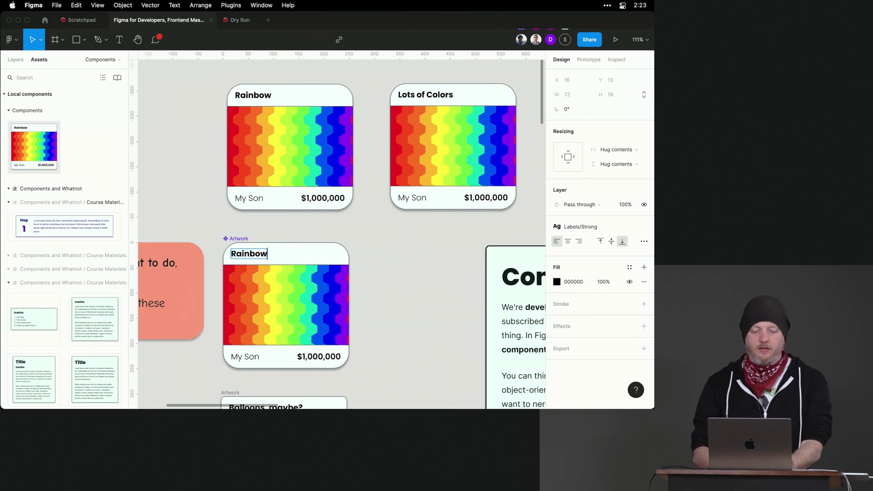
text(!)
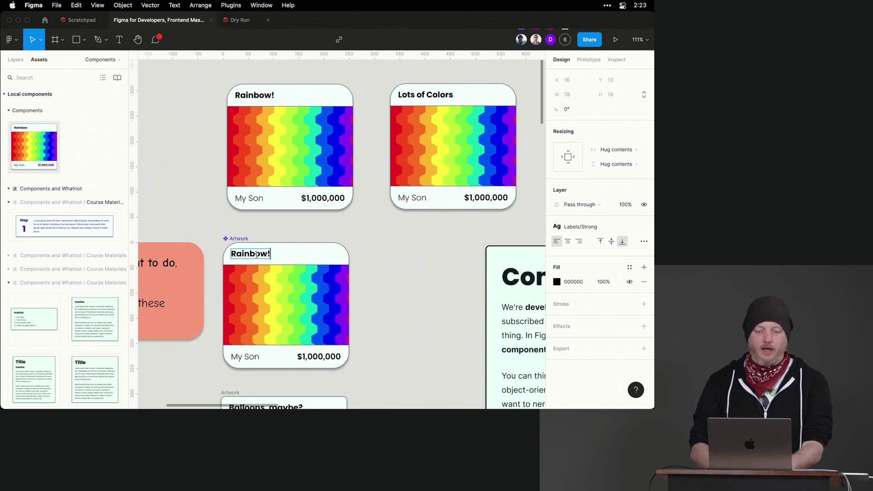
Finish the 'Rainbow!' title and apply the teal Information color style to it.
key(Escape)
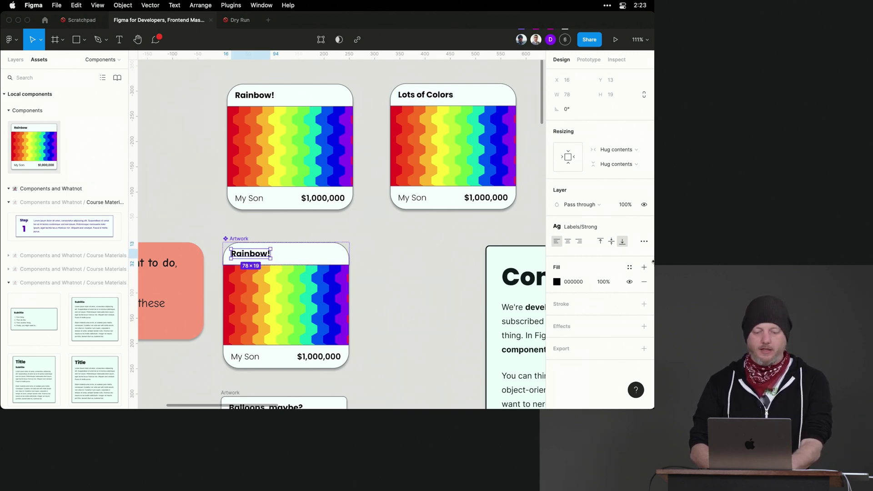
click(630, 267)
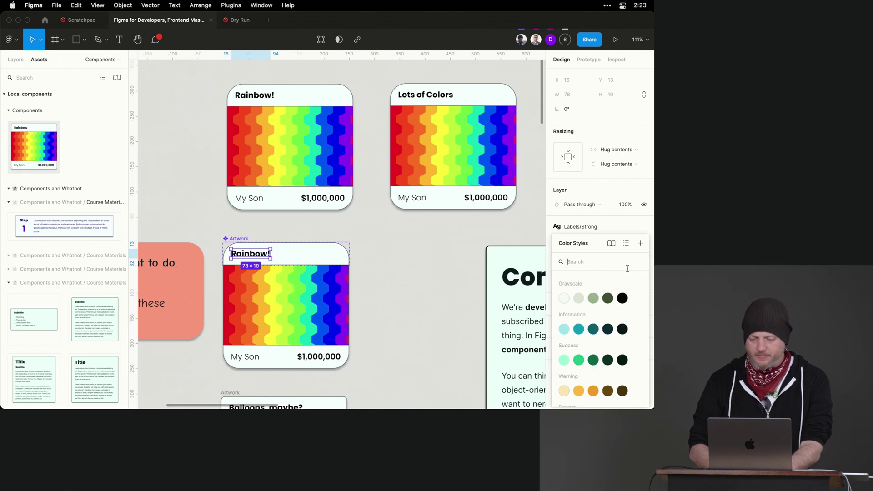
click(579, 329)
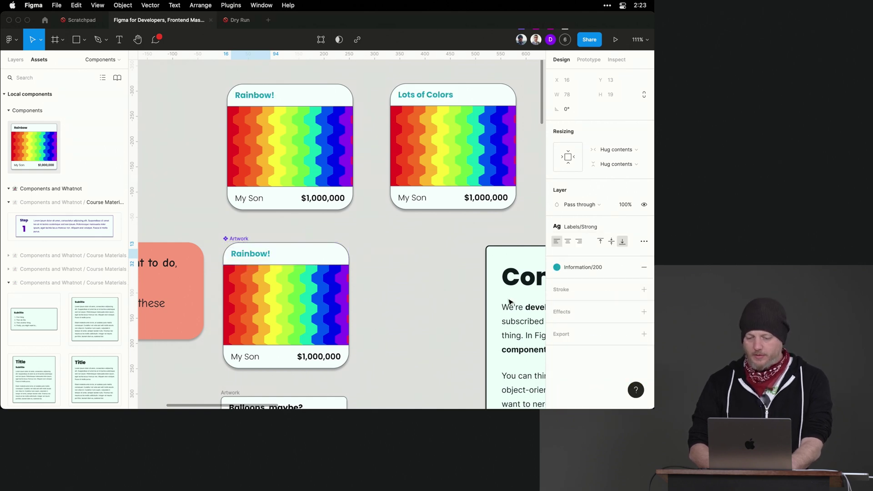
click(387, 263)
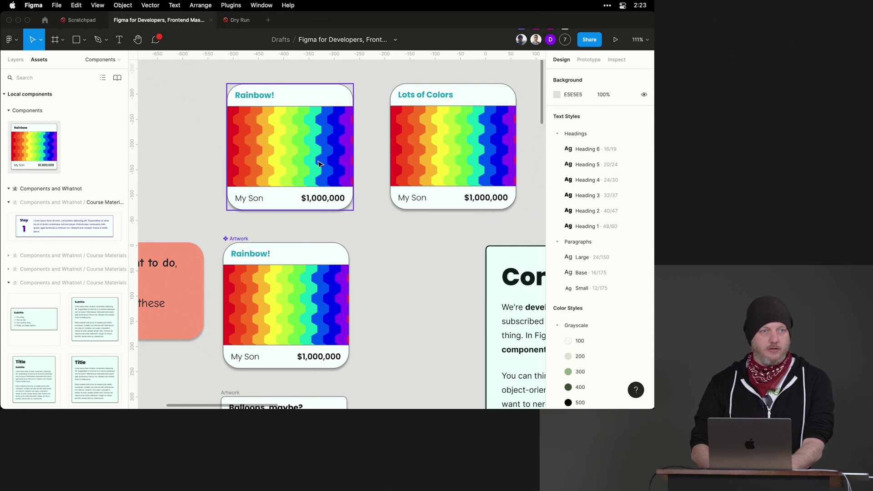
Give the upper Rainbow card's title the red Danger color style.
click(266, 99)
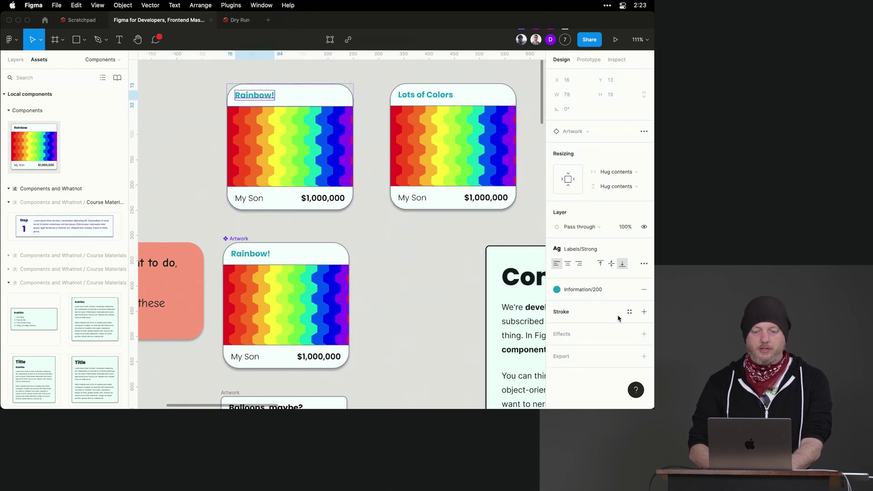
click(559, 290)
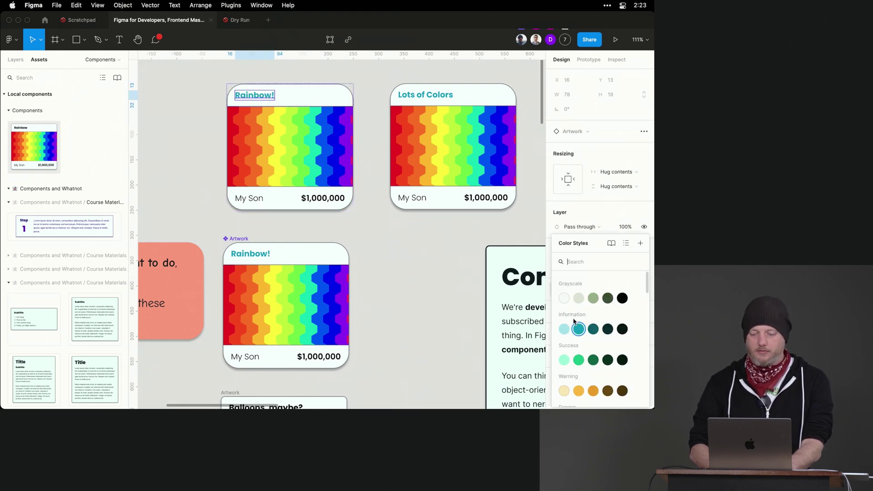
scroll(586, 345, down, 2)
click(594, 371)
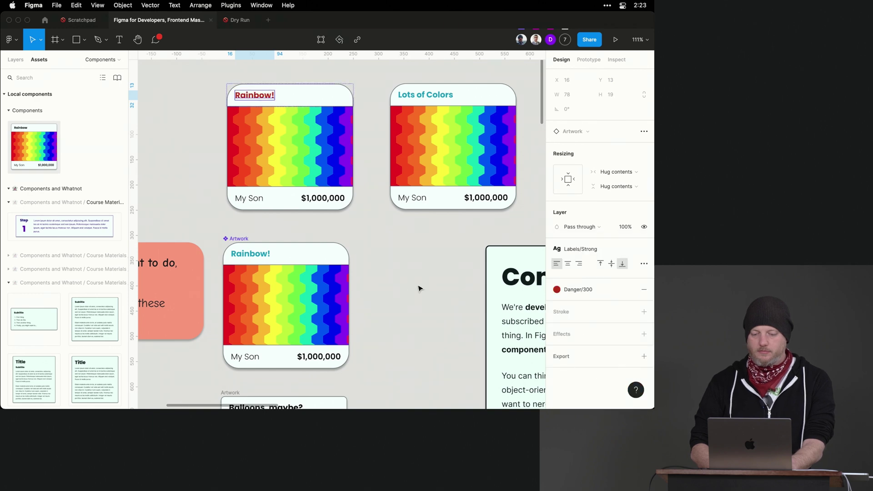
click(394, 279)
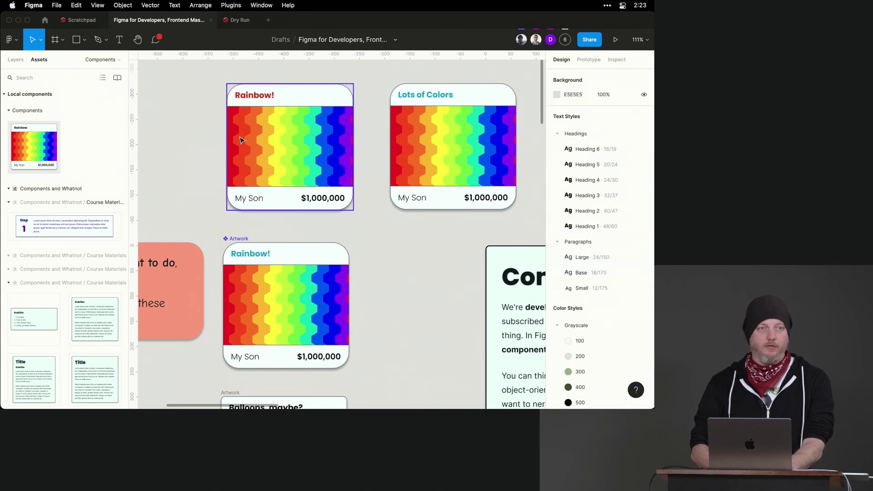
Set the main Artwork card's title color back to Grayscale/500.
double_click(256, 254)
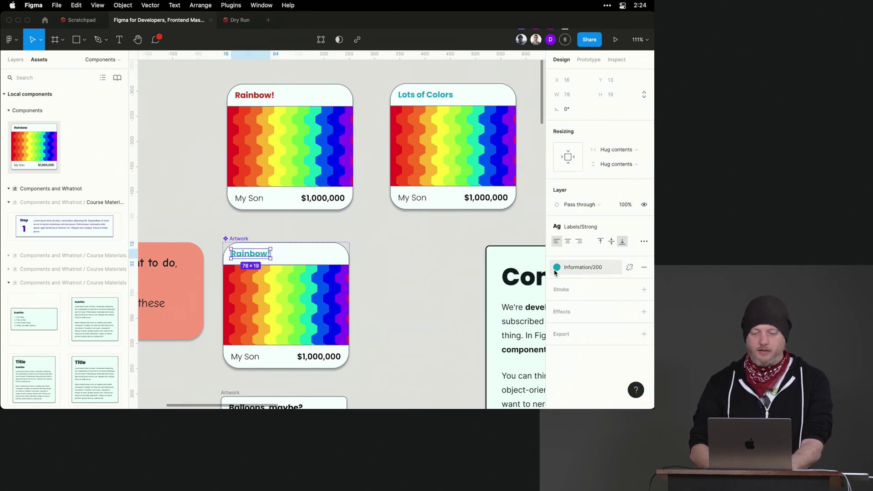
click(557, 267)
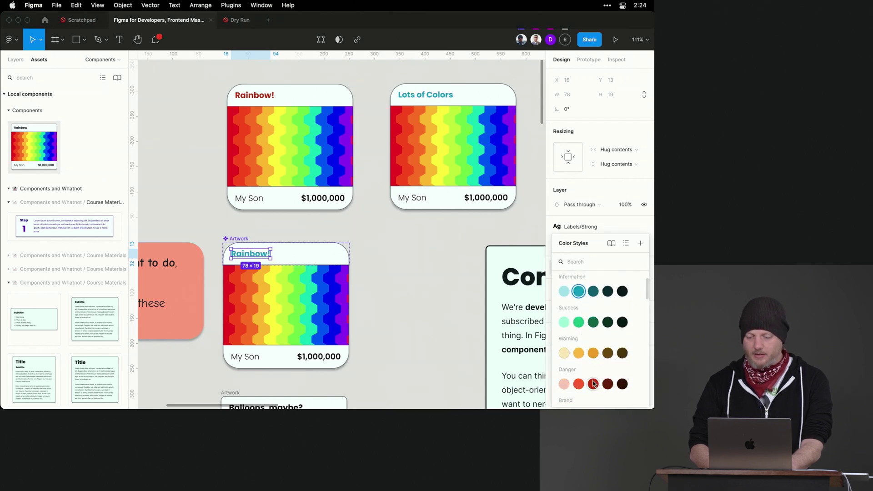
scroll(591, 354, down, 3)
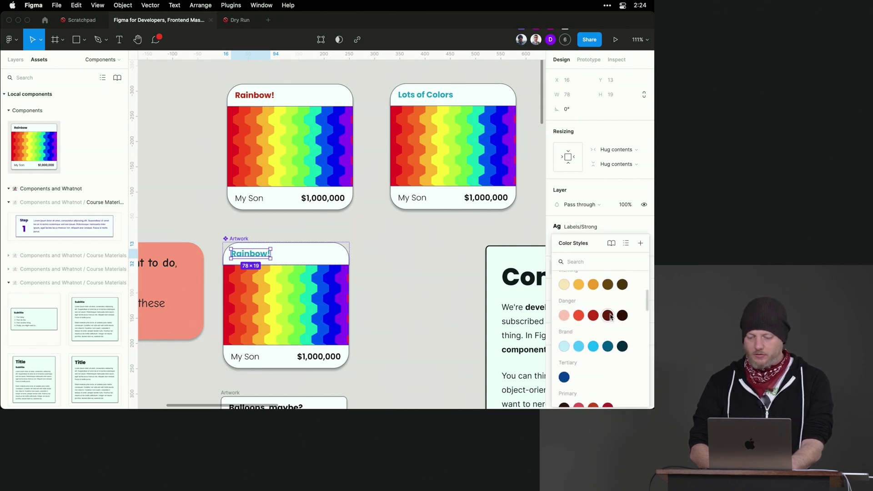
scroll(610, 309, up, 2)
scroll(611, 309, up, 1)
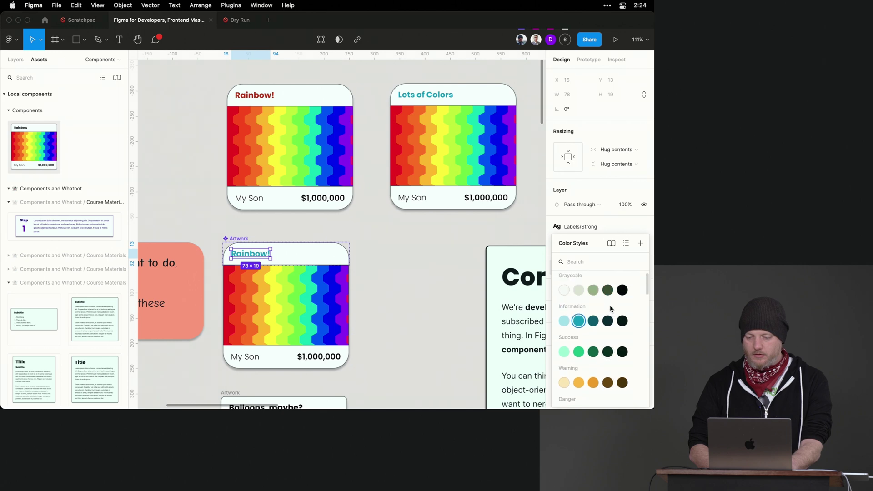
click(625, 294)
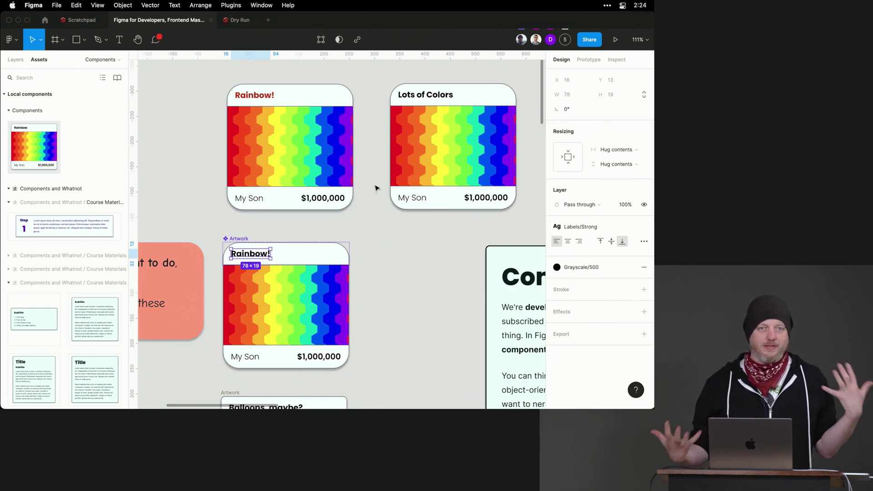
scroll(376, 193, down, 5)
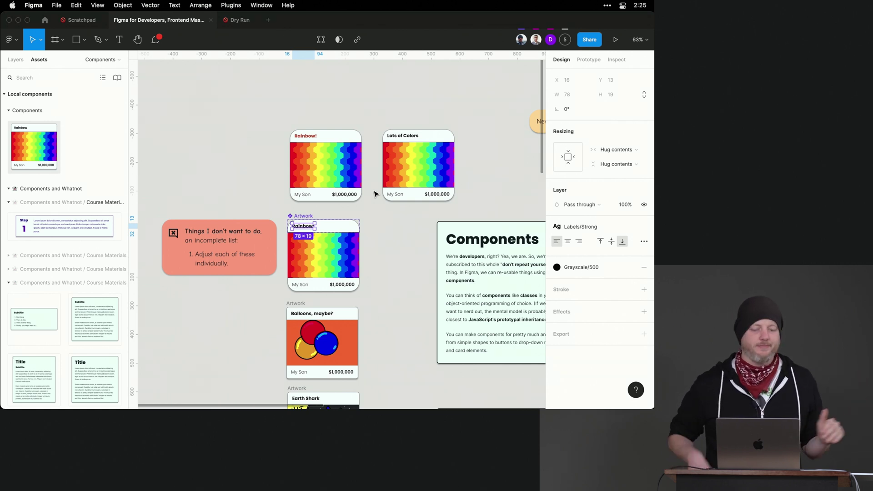
Zoom out to 53%, pan to the Creating a Component frame, and select its example Button.
scroll(374, 194, down, 5)
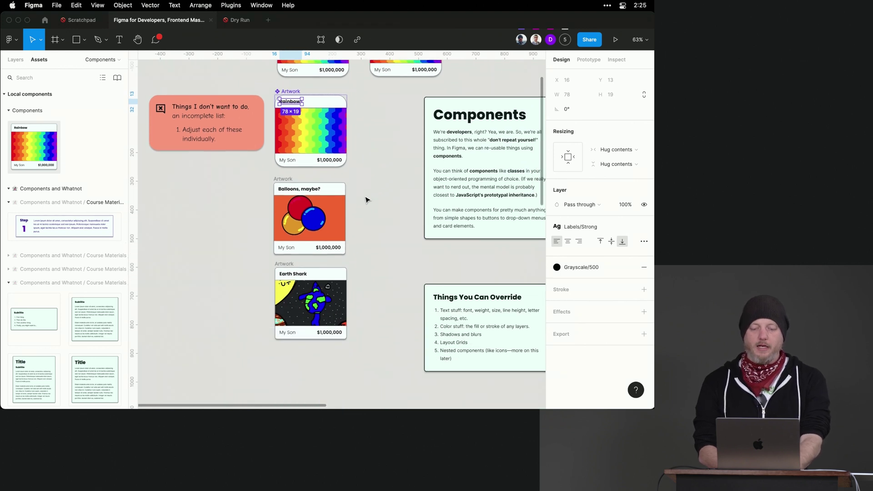
scroll(367, 200, down, 3)
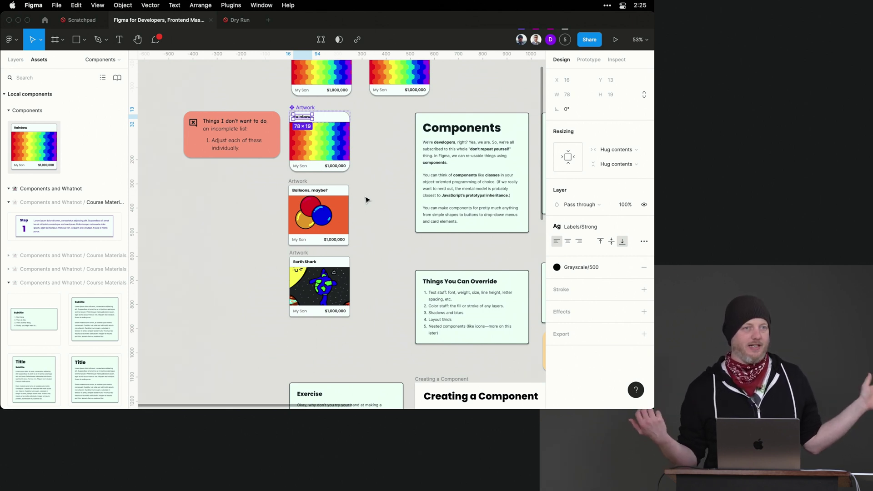
scroll(367, 200, down, 6)
scroll(367, 200, right, 2)
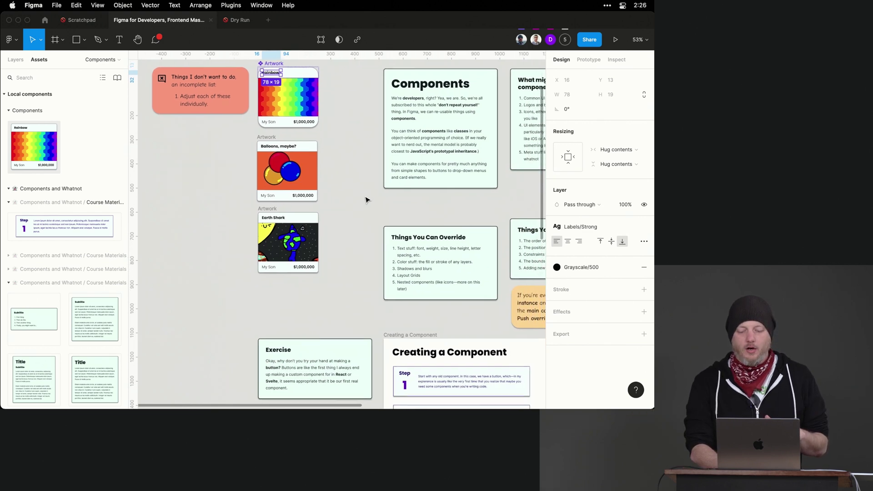
scroll(366, 200, down, 5)
scroll(367, 200, right, 2)
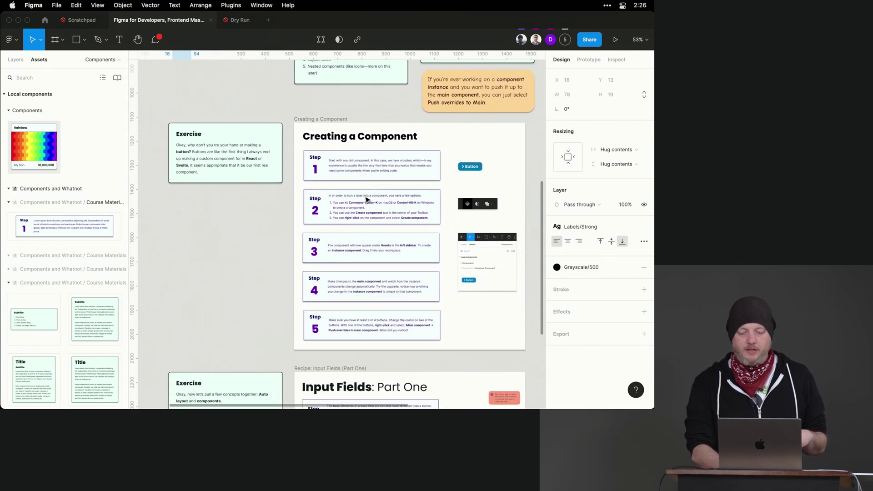
scroll(367, 199, right, 2)
scroll(366, 200, down, 1)
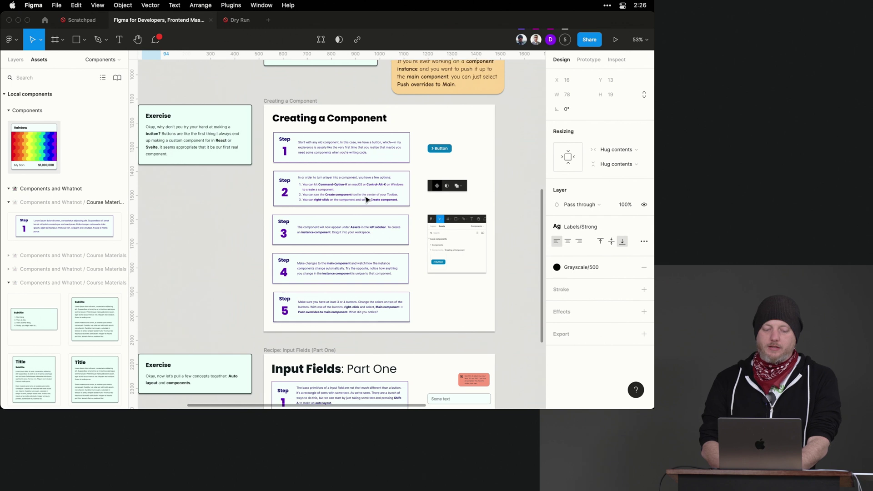
scroll(366, 199, right, 2)
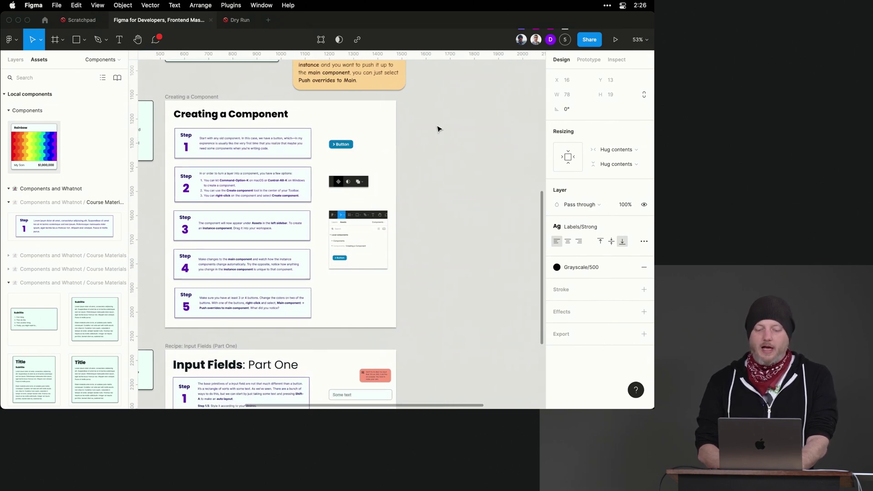
click(339, 149)
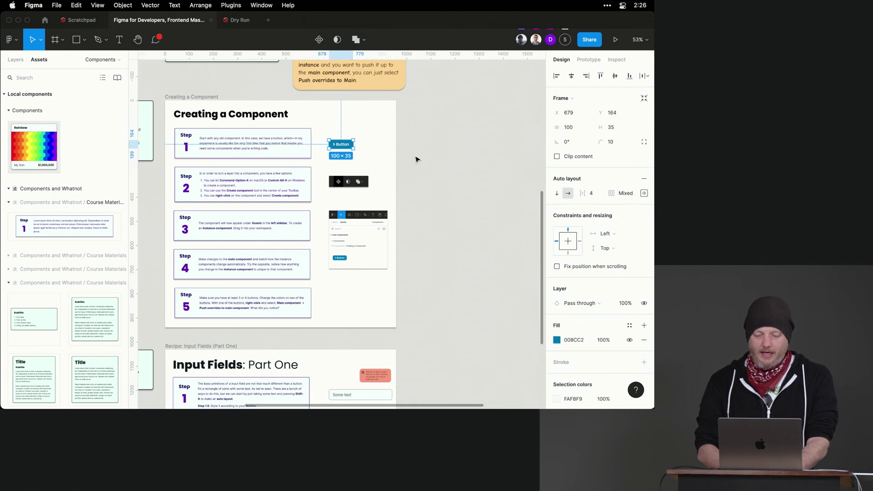
Make the example Button a component and collapse the Components and Whatnot asset group.
scroll(417, 159, up, 5)
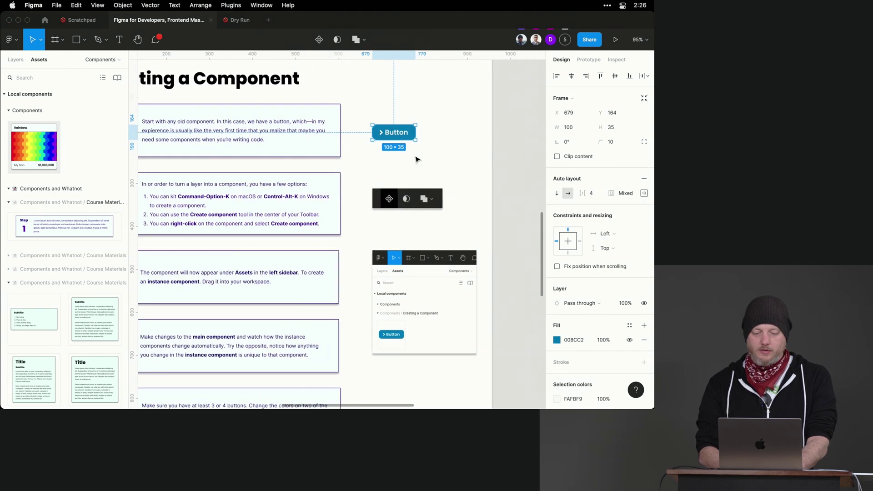
click(318, 40)
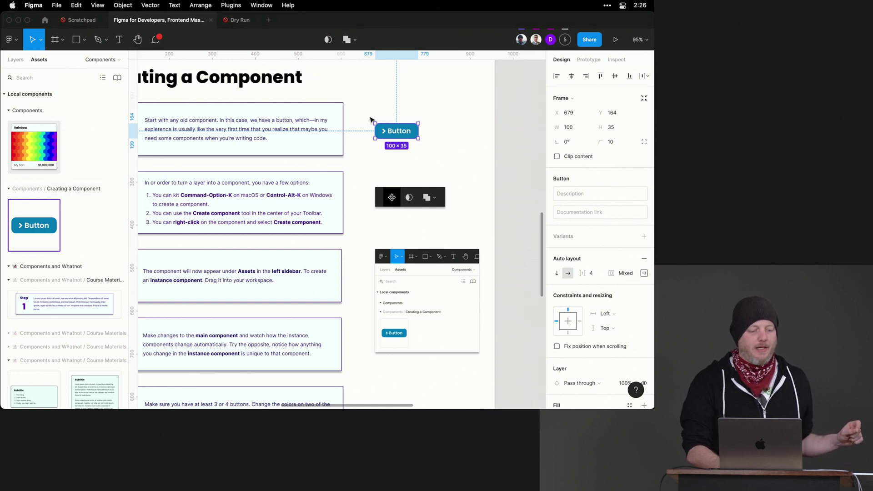
scroll(362, 117, left, 5)
scroll(362, 117, up, 2)
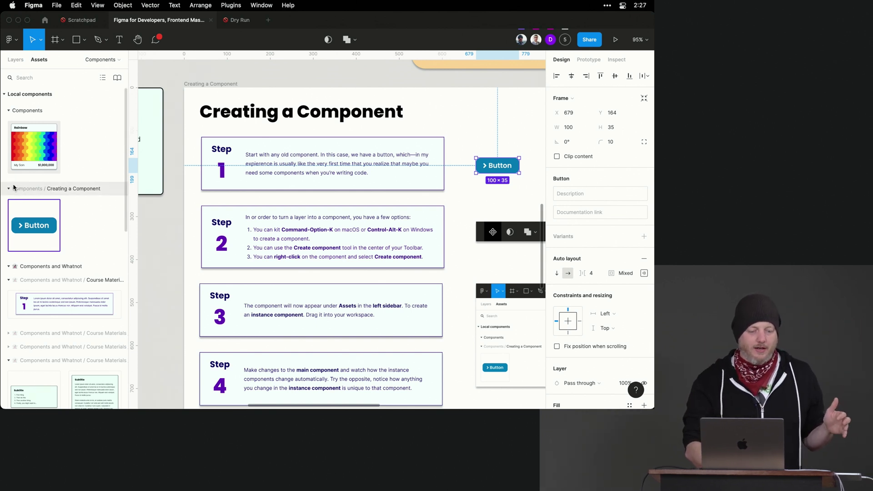
key(Escape)
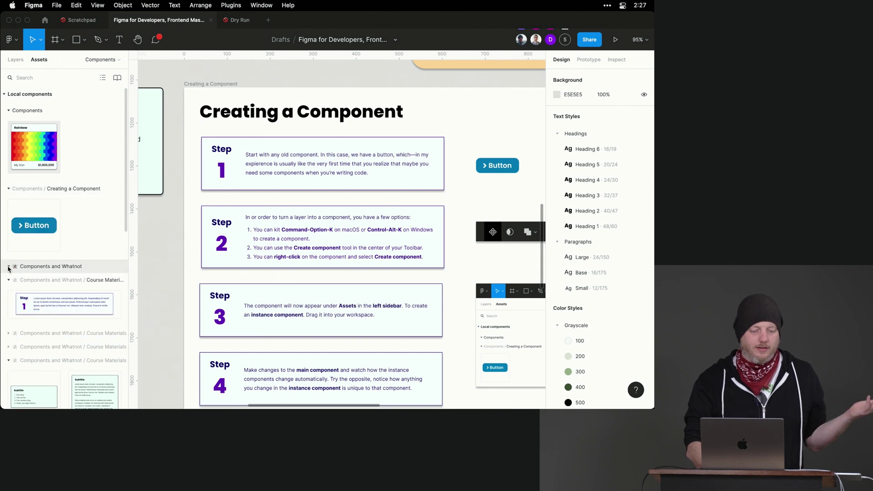
click(8, 268)
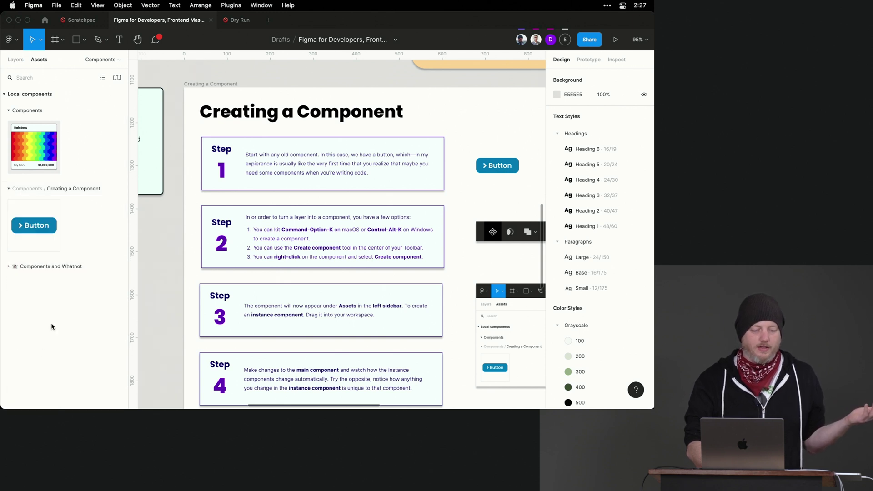